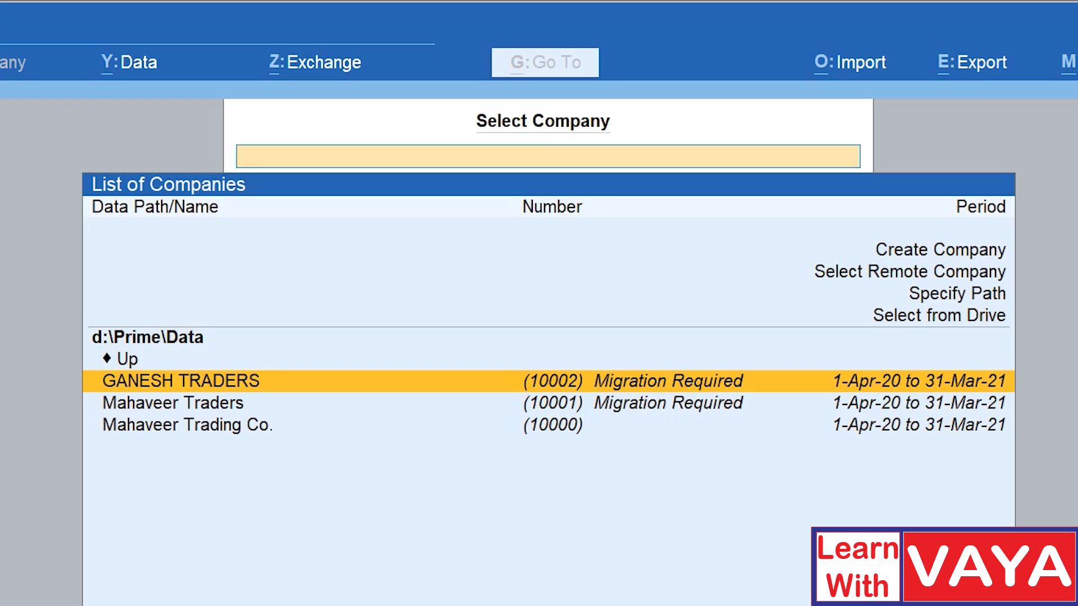
- Open the company Mahaveer Trading Co. from the companies stored in d:\Prime\Data
key("Down")
key("Down")
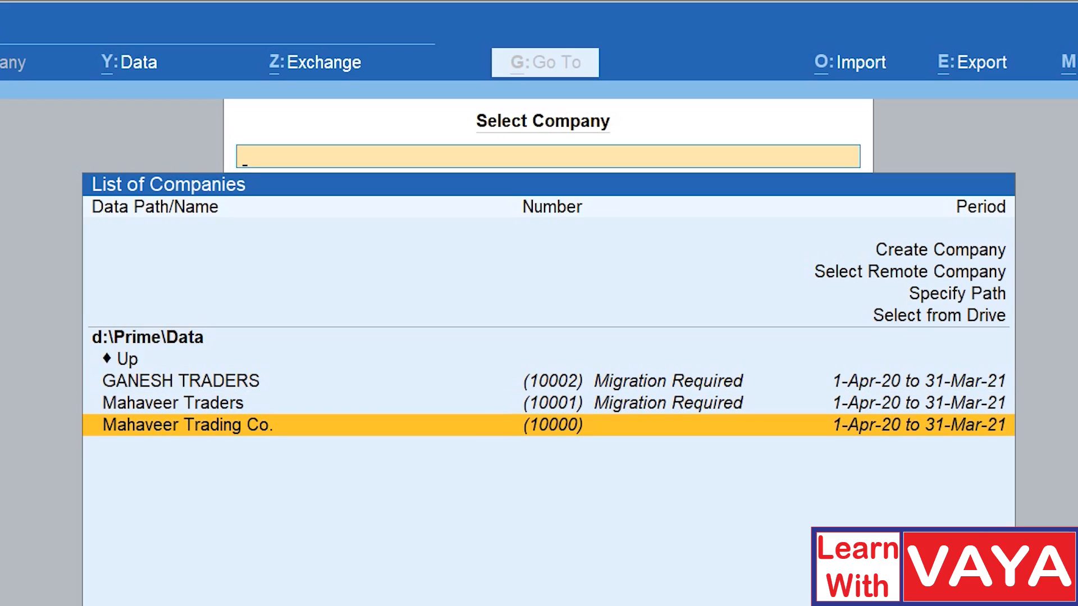
key("Return")
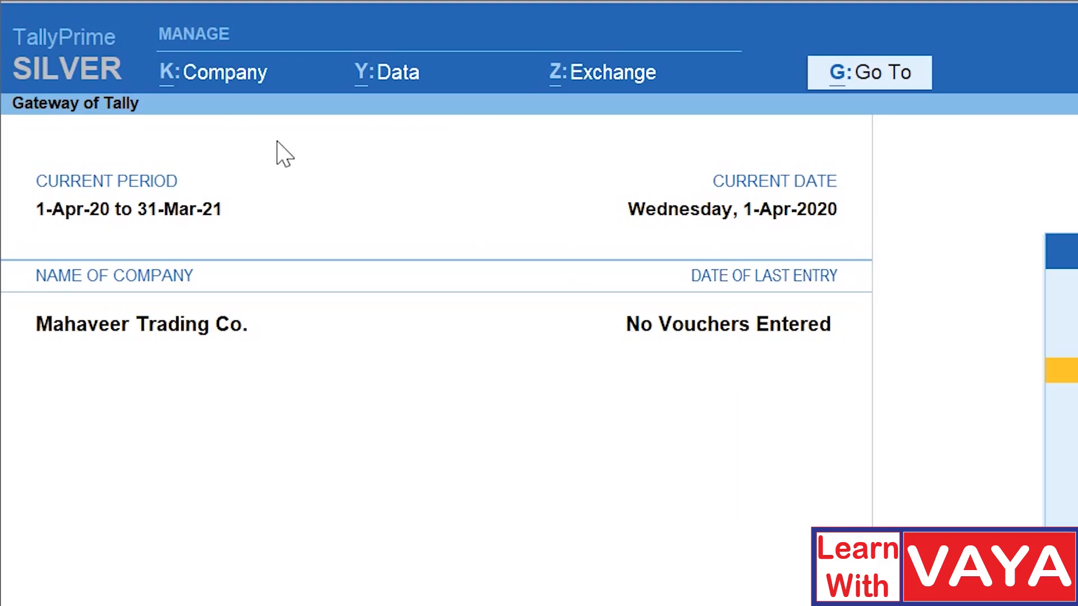
- Review the available Company, Data and Exchange management commands and return to the Gateway of Tally
left_click(206, 83)
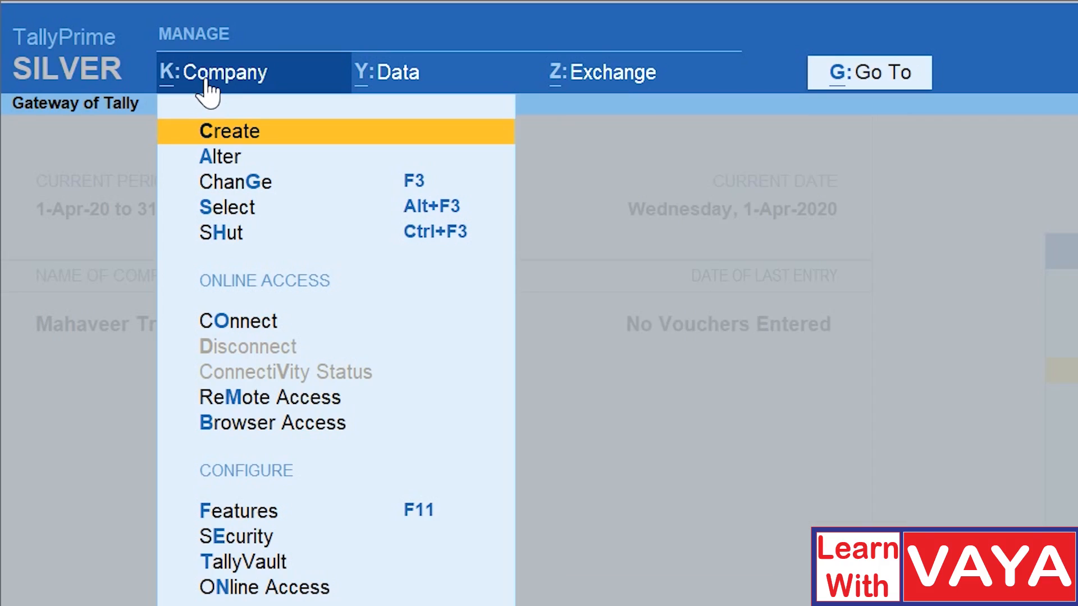
left_click(388, 72)
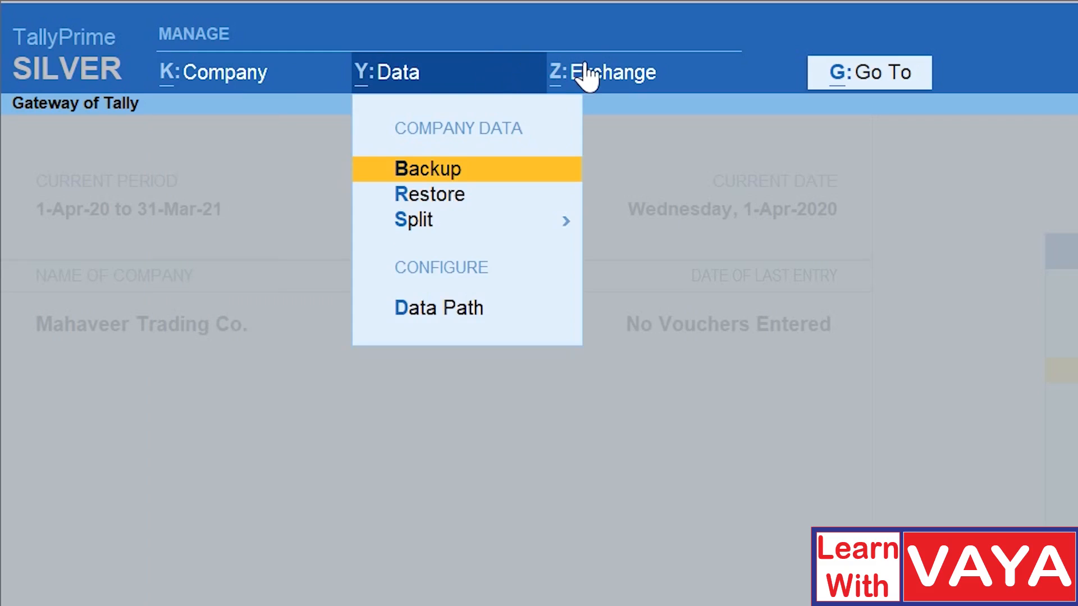
left_click(585, 67)
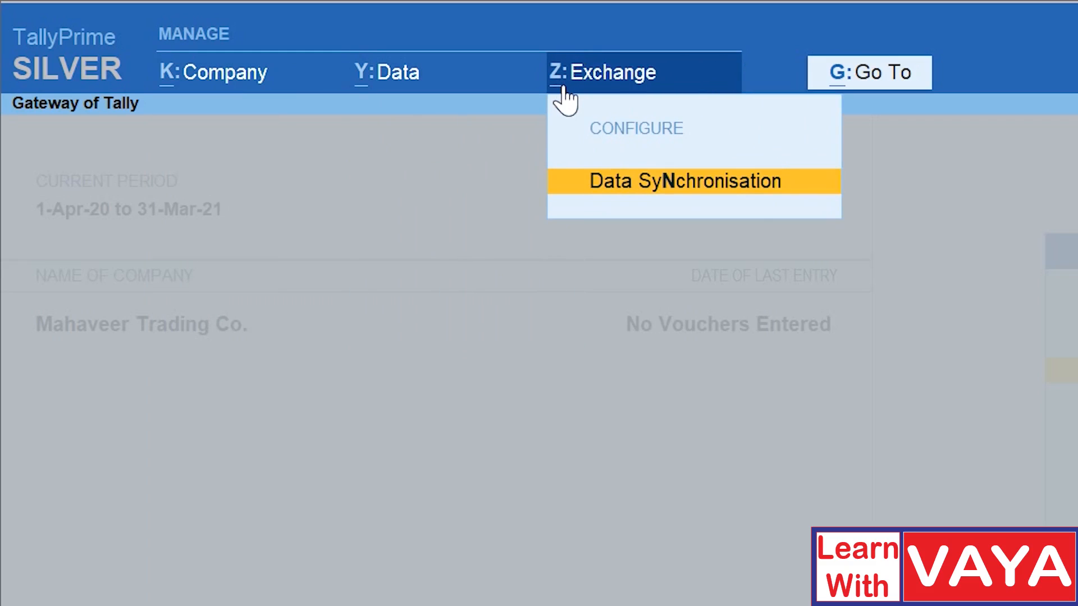
left_click(936, 295)
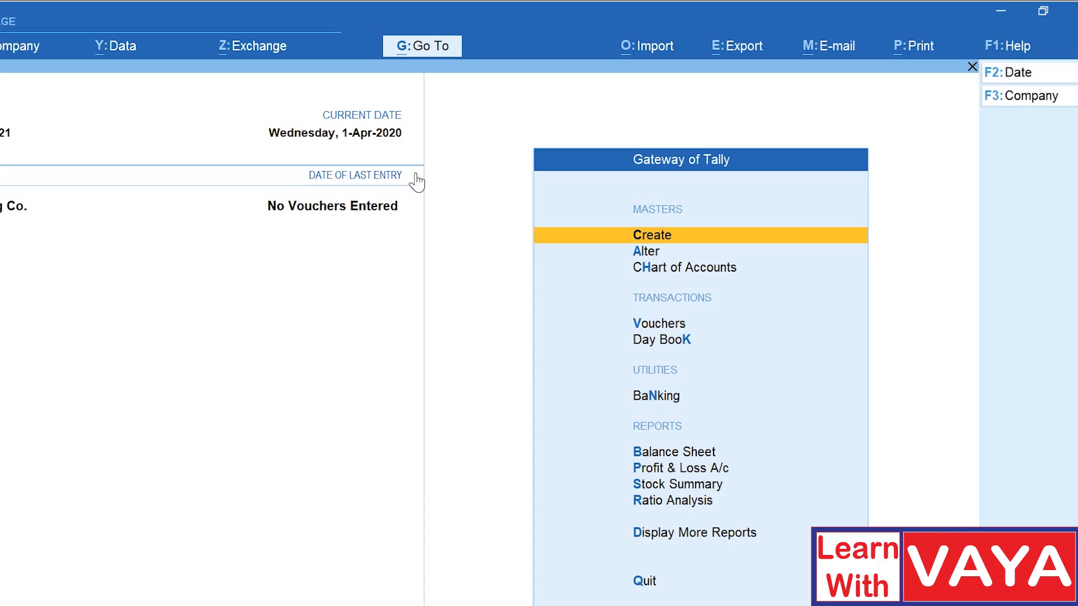
- View the reports offered by Go To and Switch To, closing each one without choosing a report
key("alt")
key("alt+g")
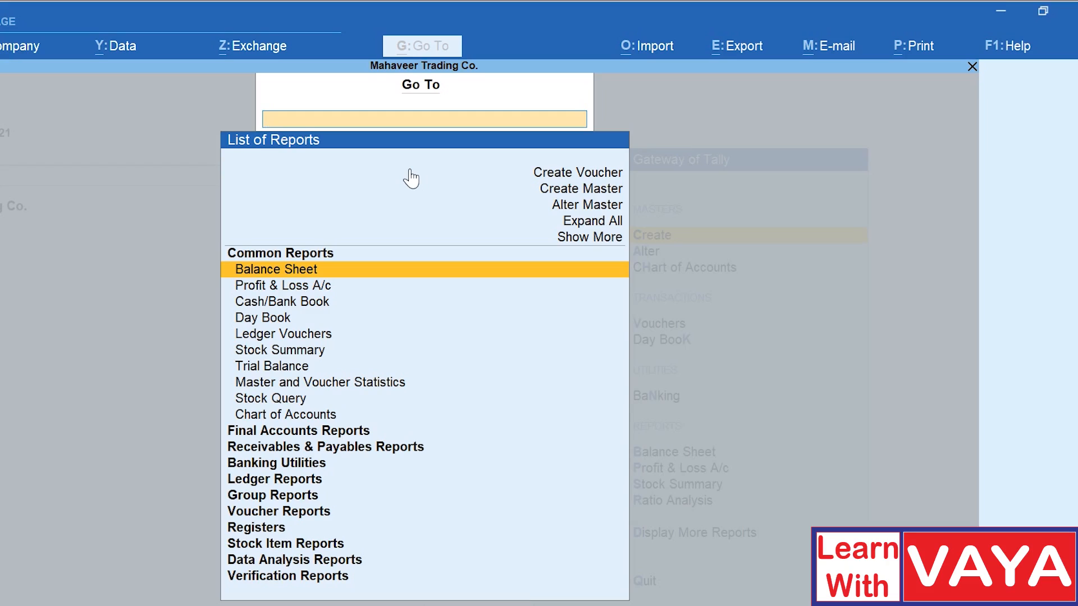
key("Escape")
key("ctrl+g")
key("Escape")
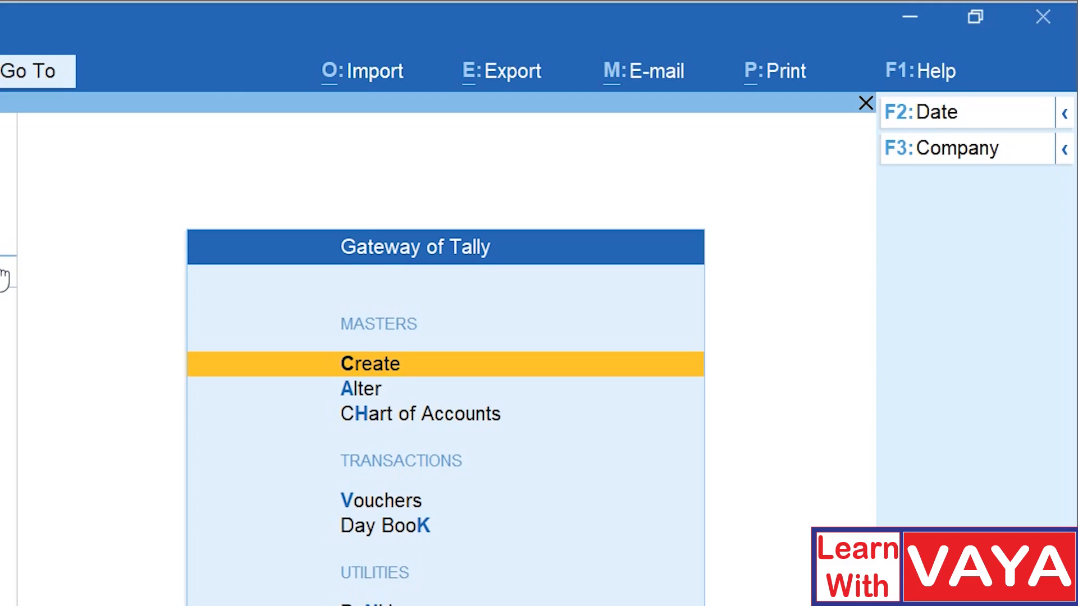
- Review the Import, Export, E-mail and Help options, including the list of other reports that can be e-mailed
left_click(367, 72)
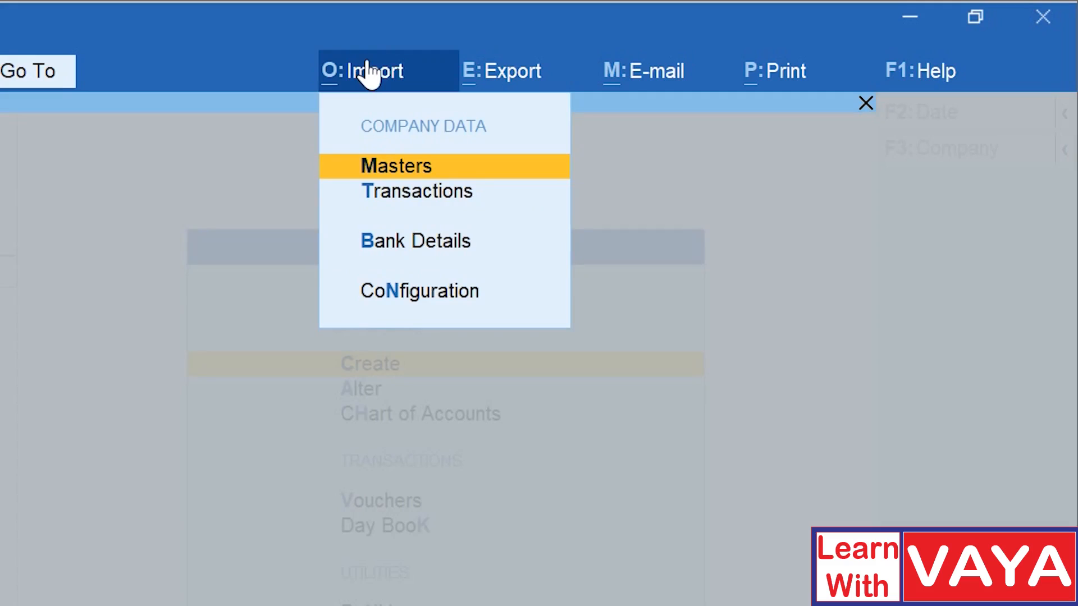
left_click(484, 78)
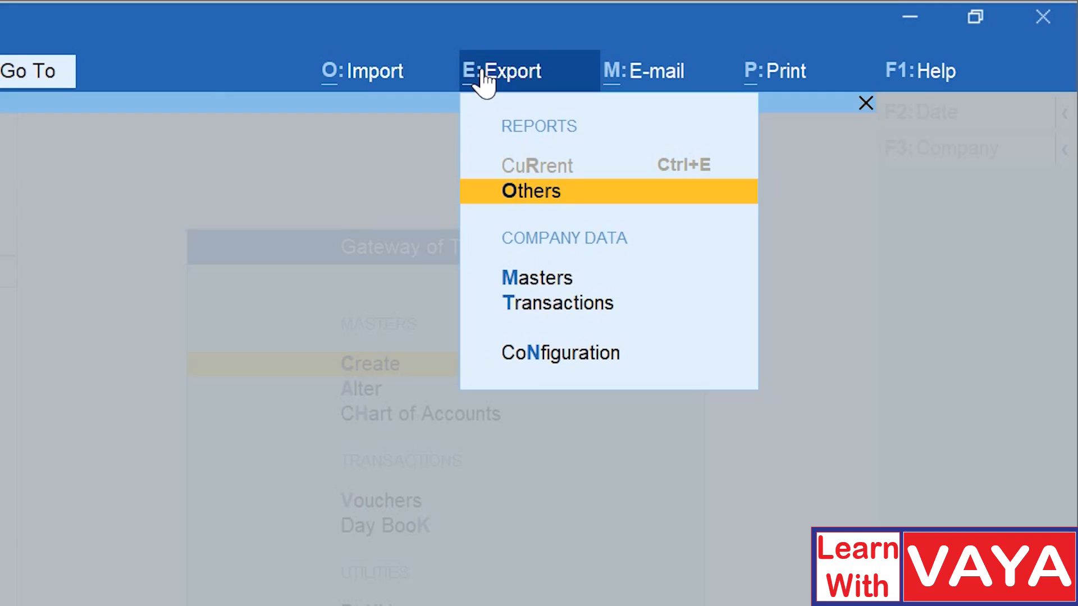
left_click(679, 79)
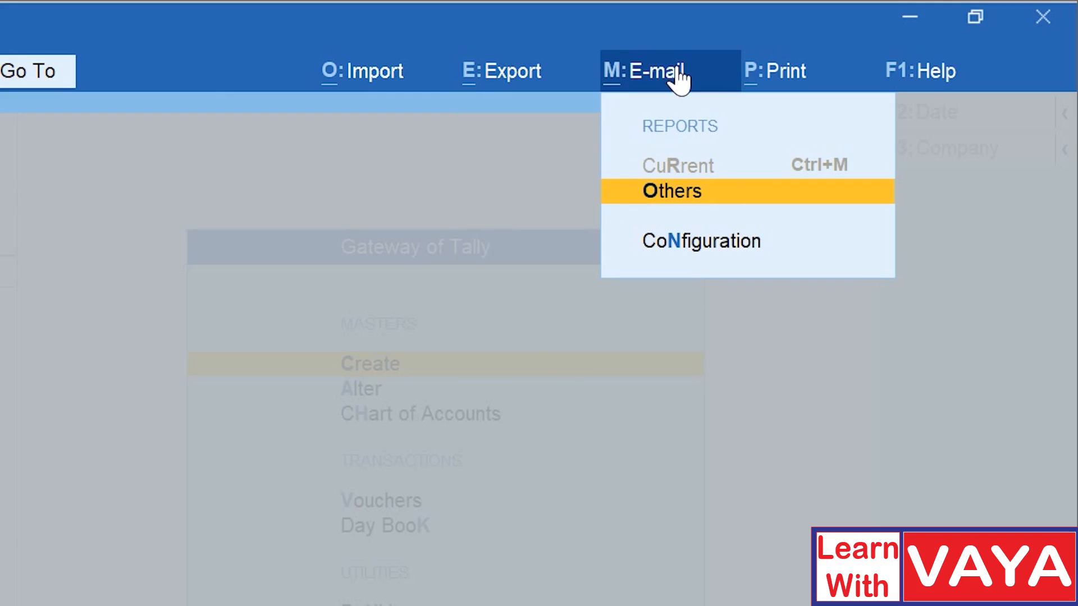
key("Return")
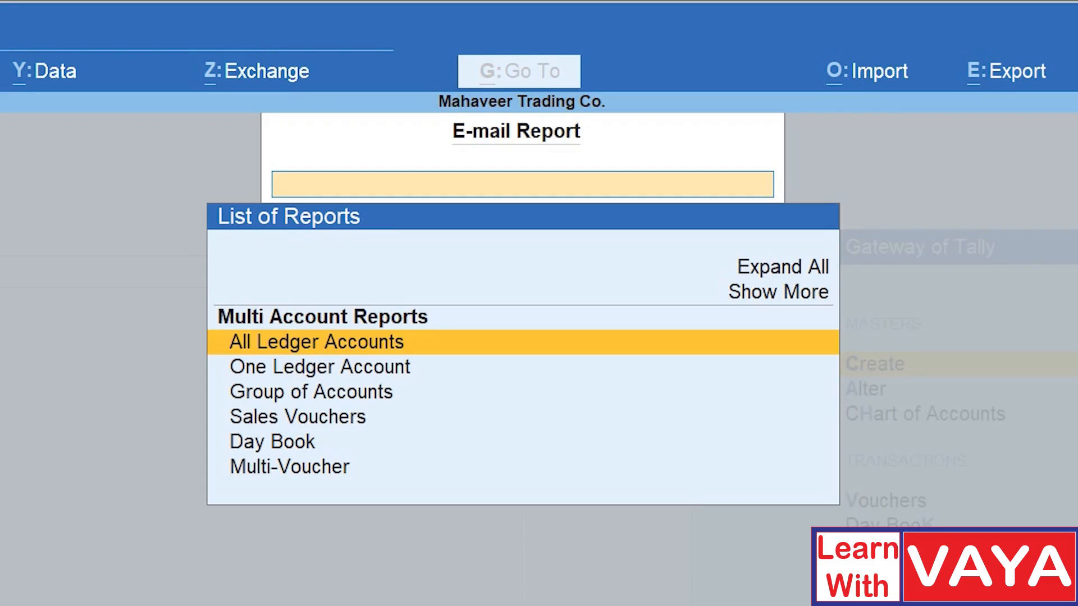
key("Escape")
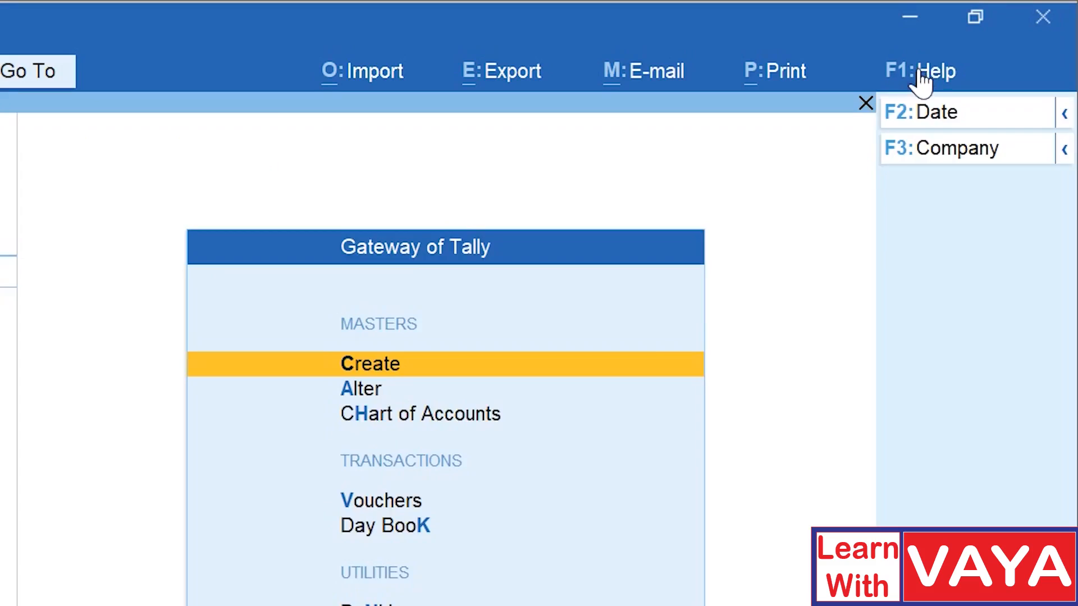
left_click(921, 74)
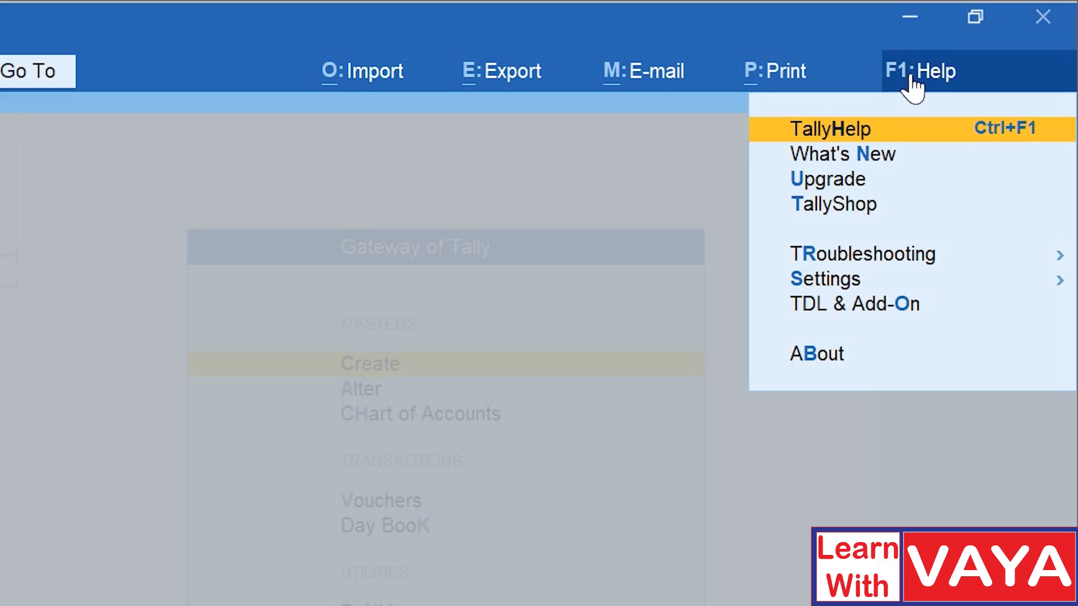
key("Escape")
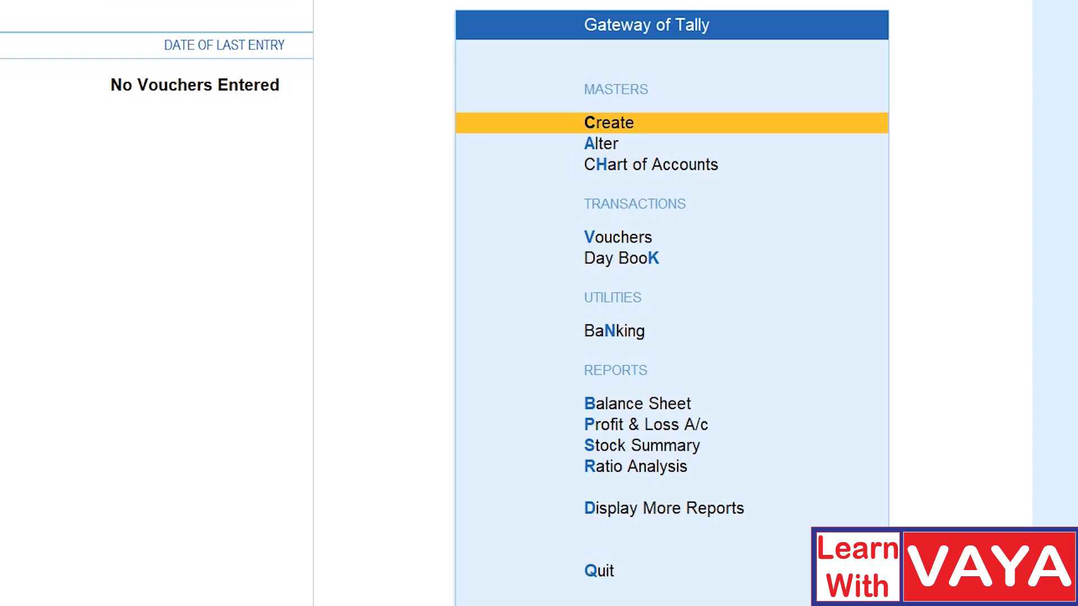
- View the list of accounting, inventory and statutory masters available for creation, and close it without creating any
key("Down")
key("Down")
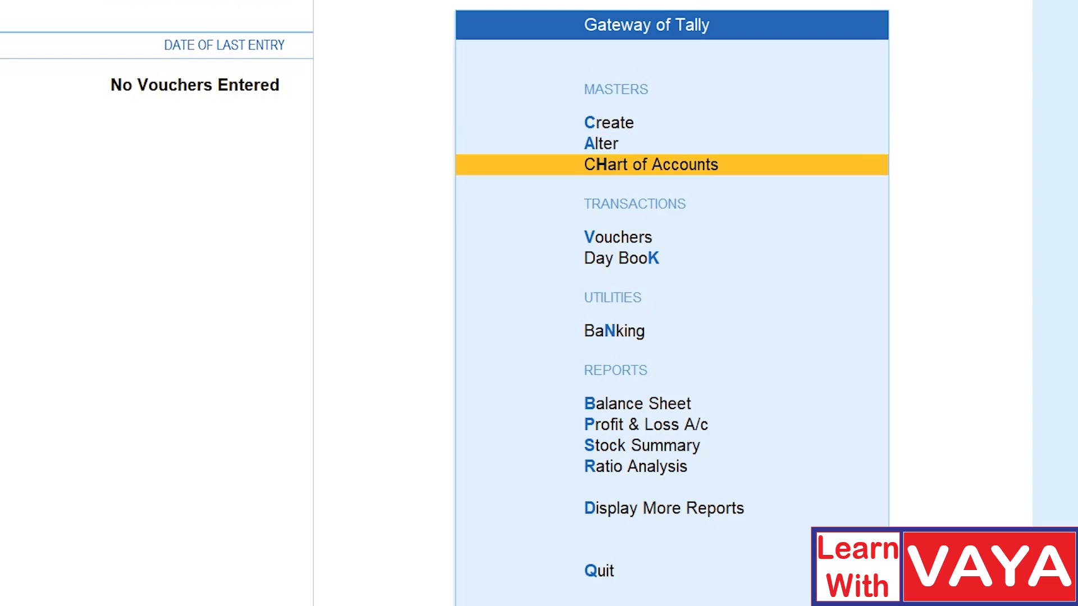
key("Down")
key("Down")
key("Up")
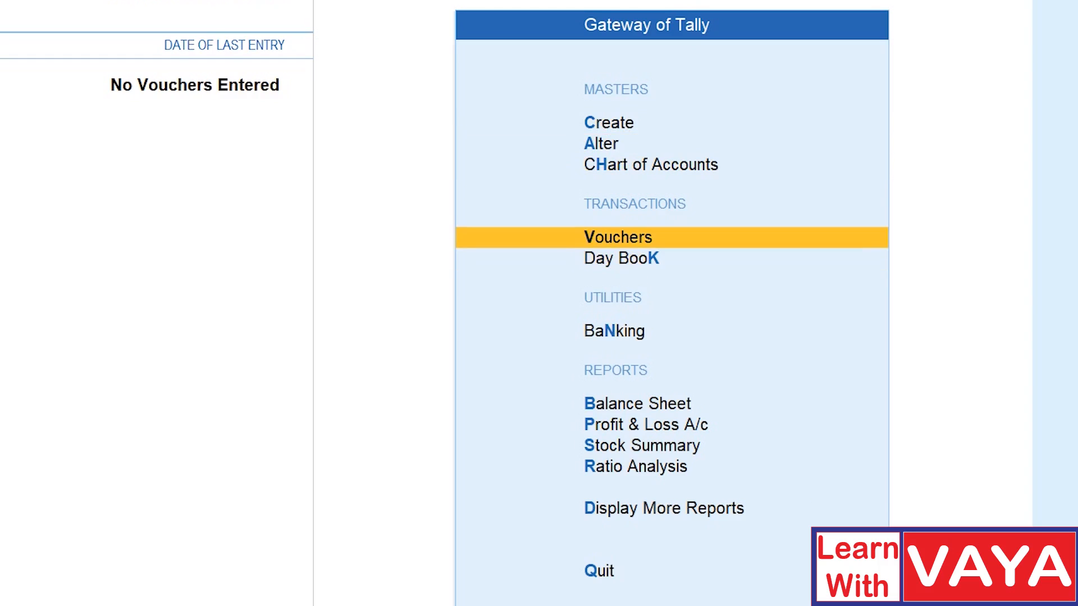
key("Up")
key("Up")
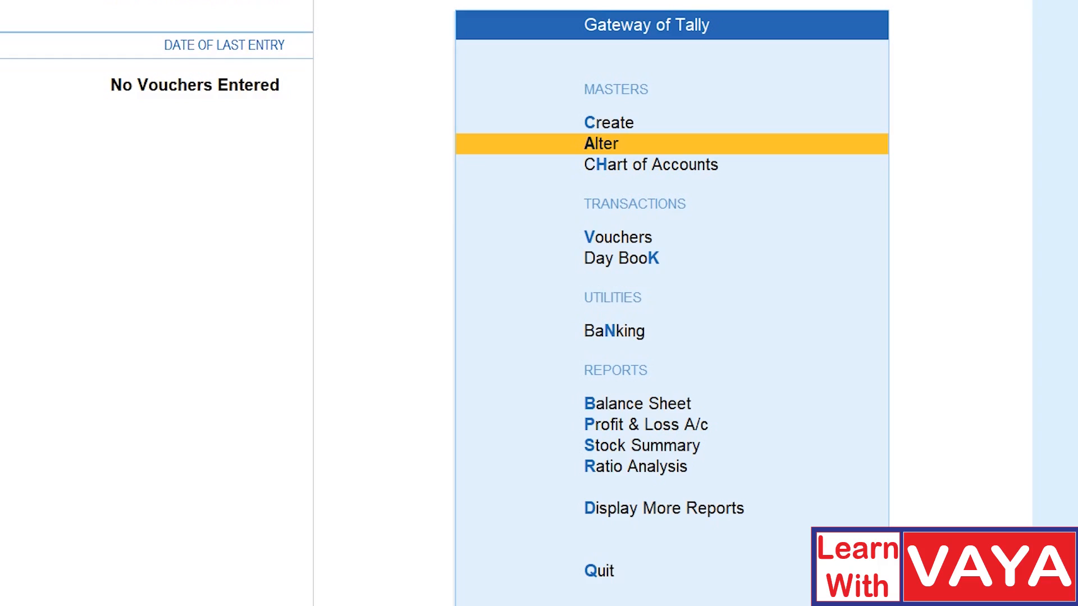
key("Up")
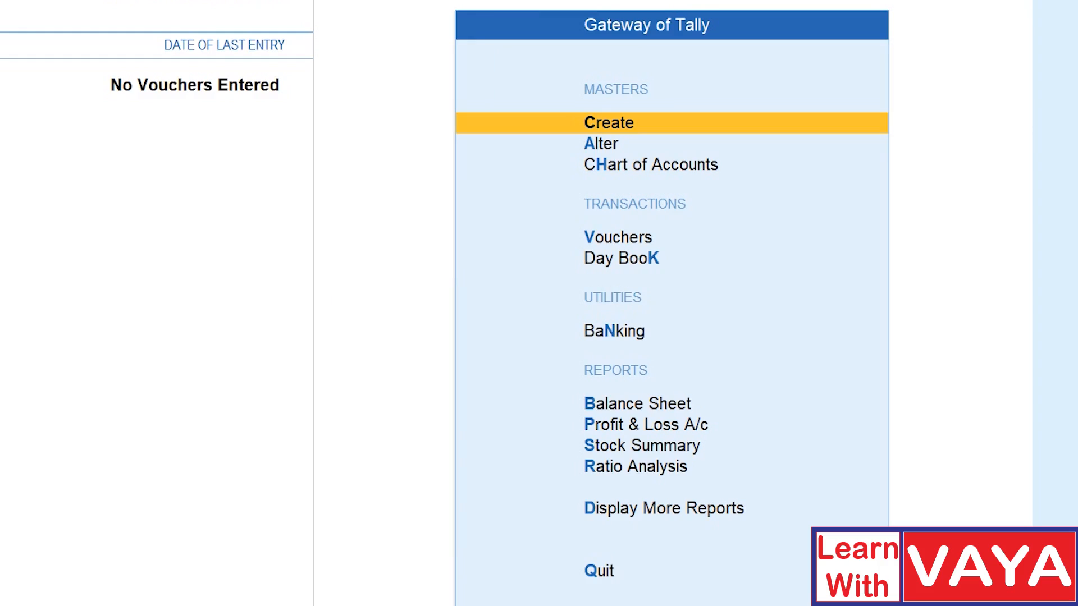
key("Return")
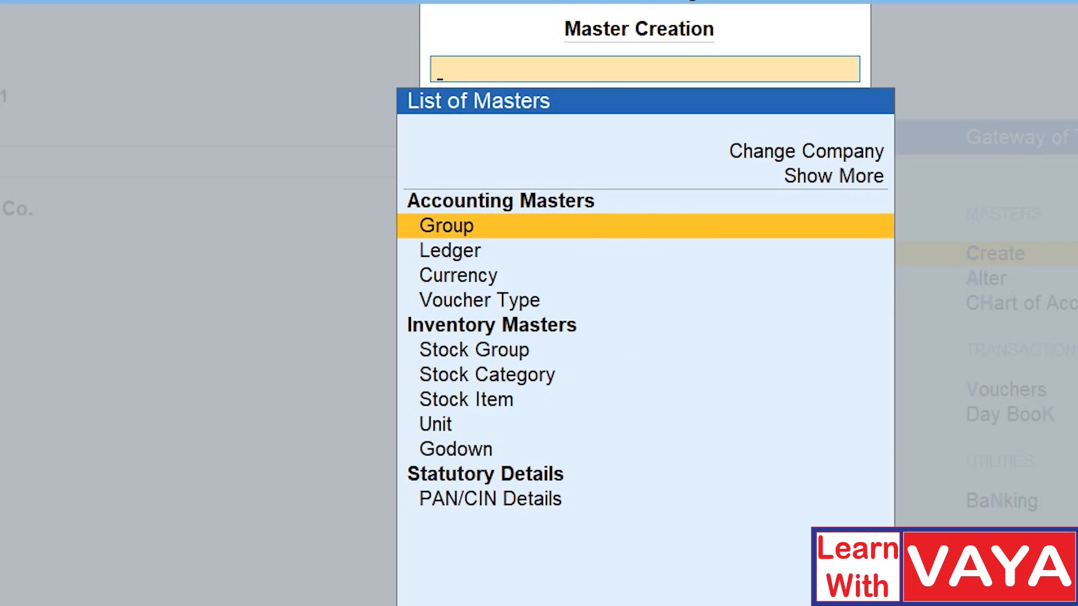
key("Escape")
- View the list of ledgers in the Chart of Accounts and return to the Gateway of Tally
key("Down")
key("Down")
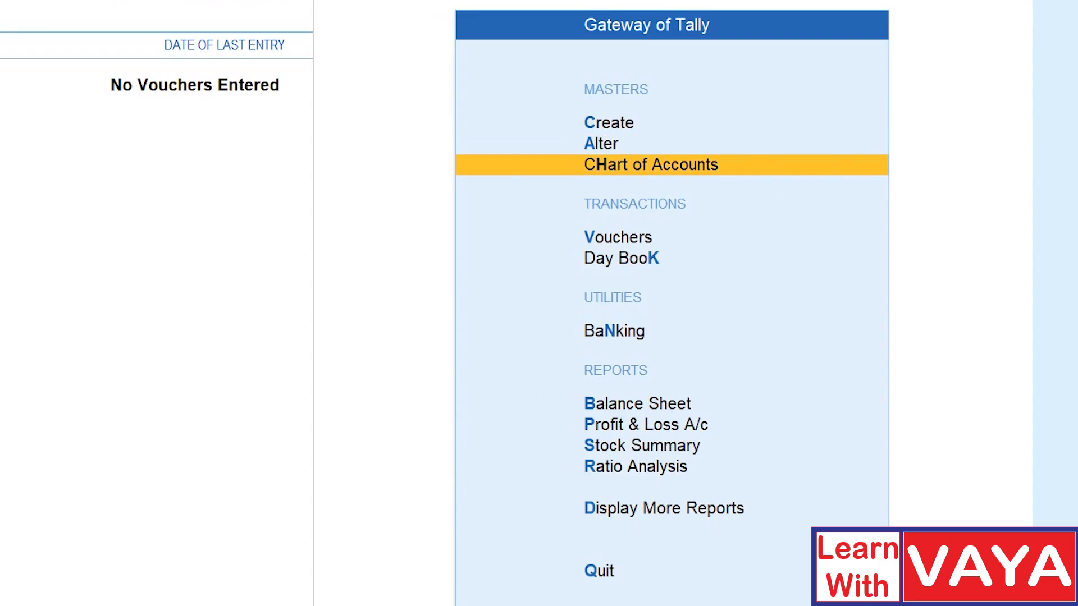
key("Return")
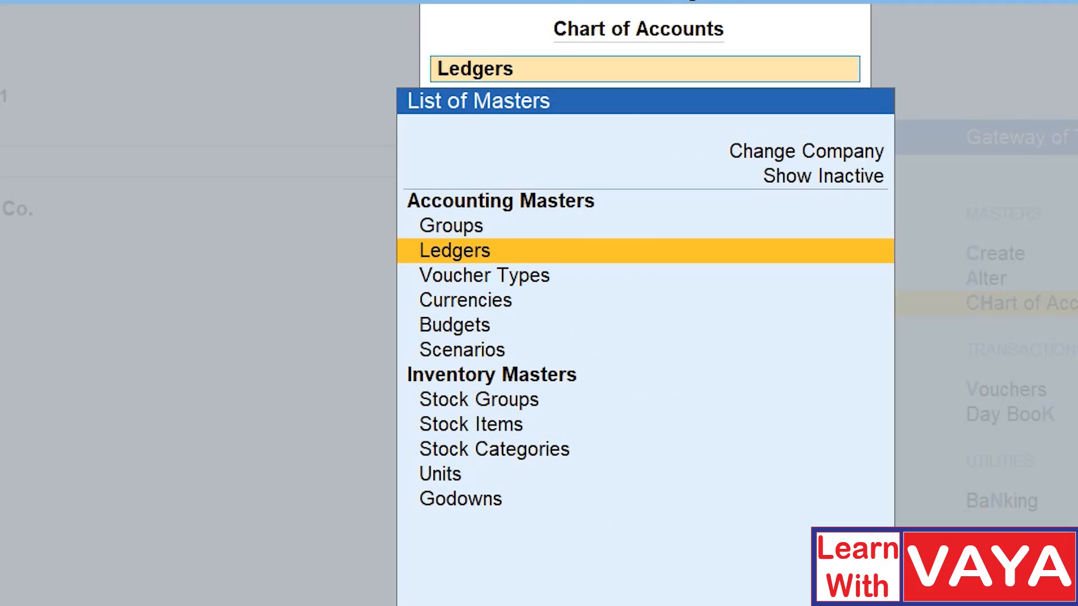
key("Return")
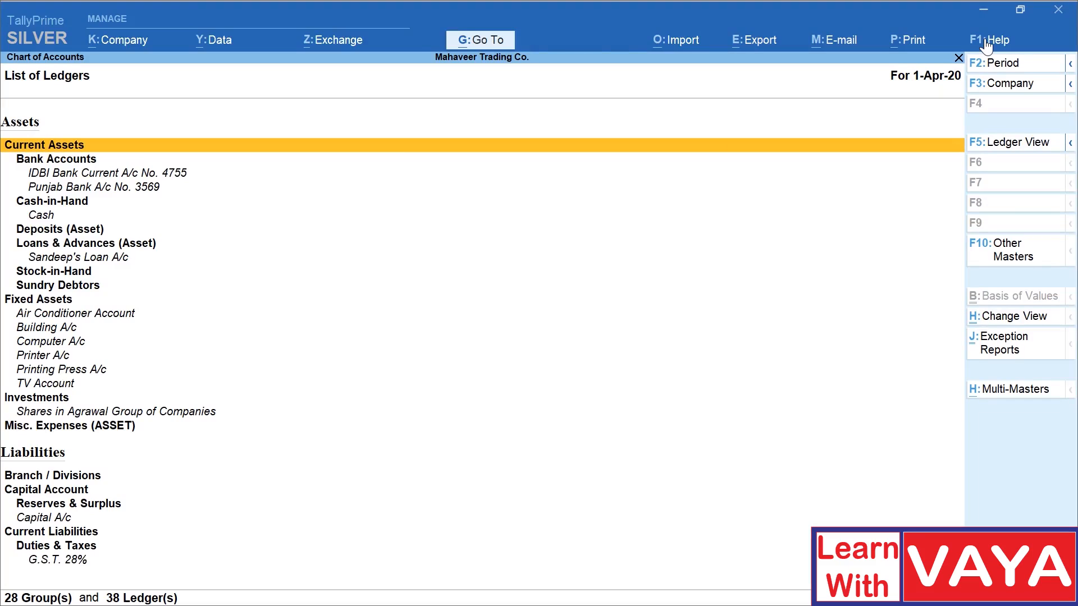
key("Escape")
- Open voucher entry and examine the available voucher types, including the alternates grouped under Sales and Purchase
key("Down")
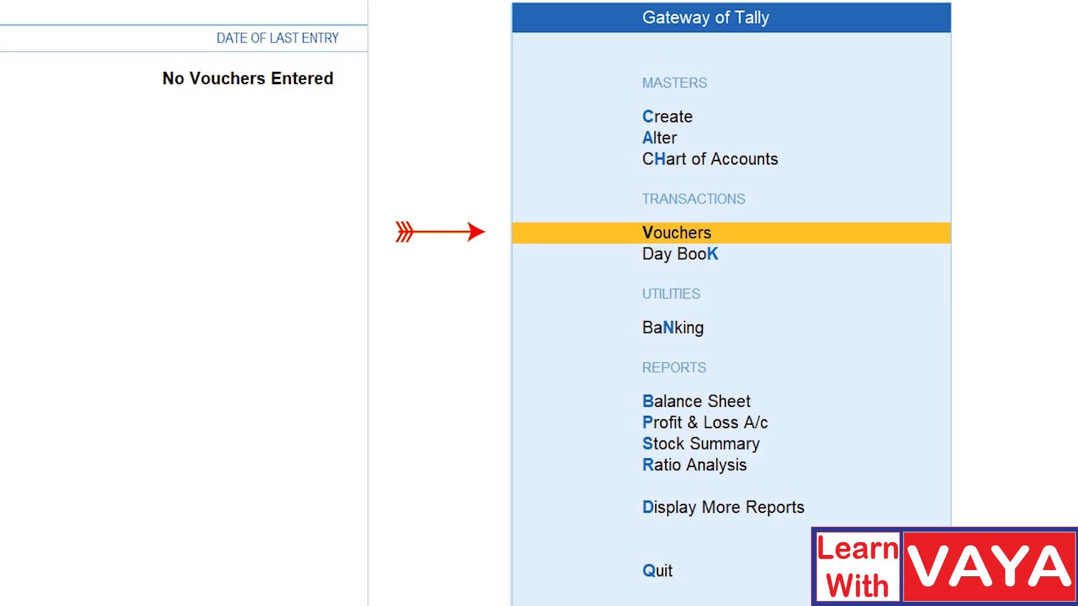
key("Return")
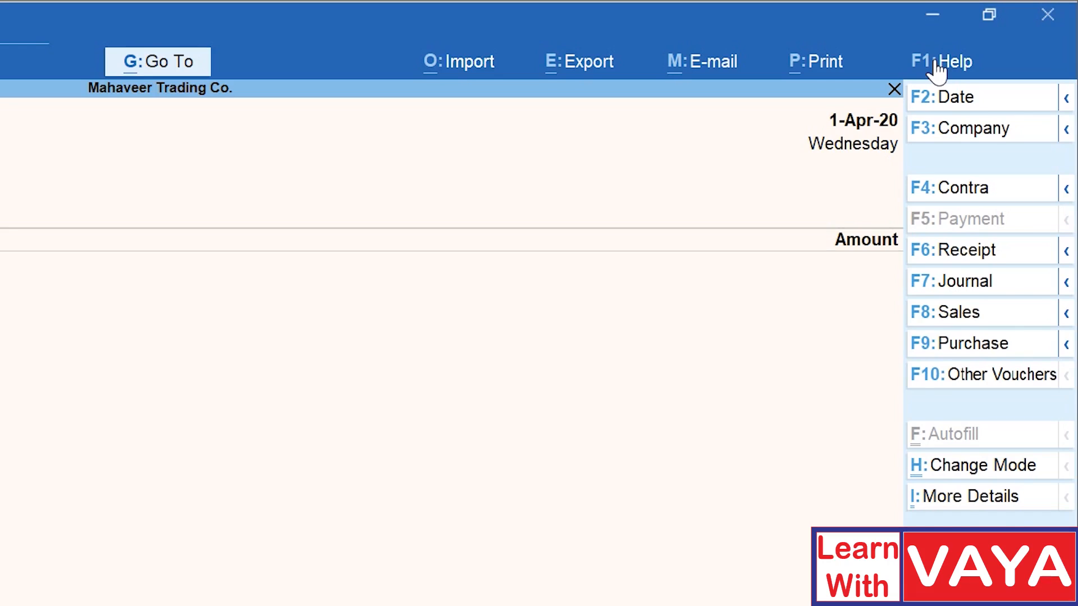
key("alt")
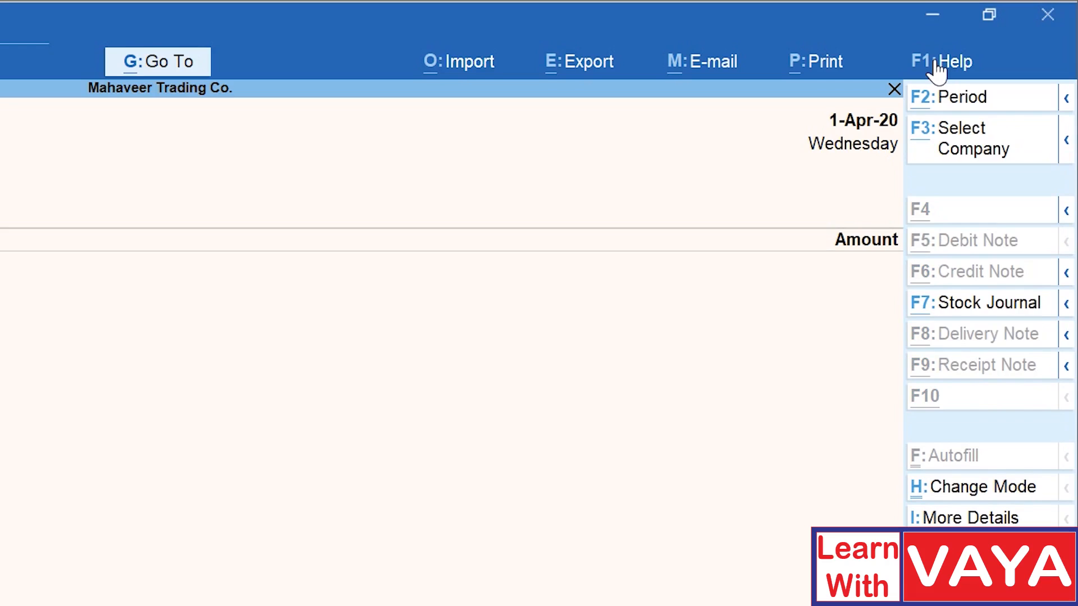
key("ctrl")
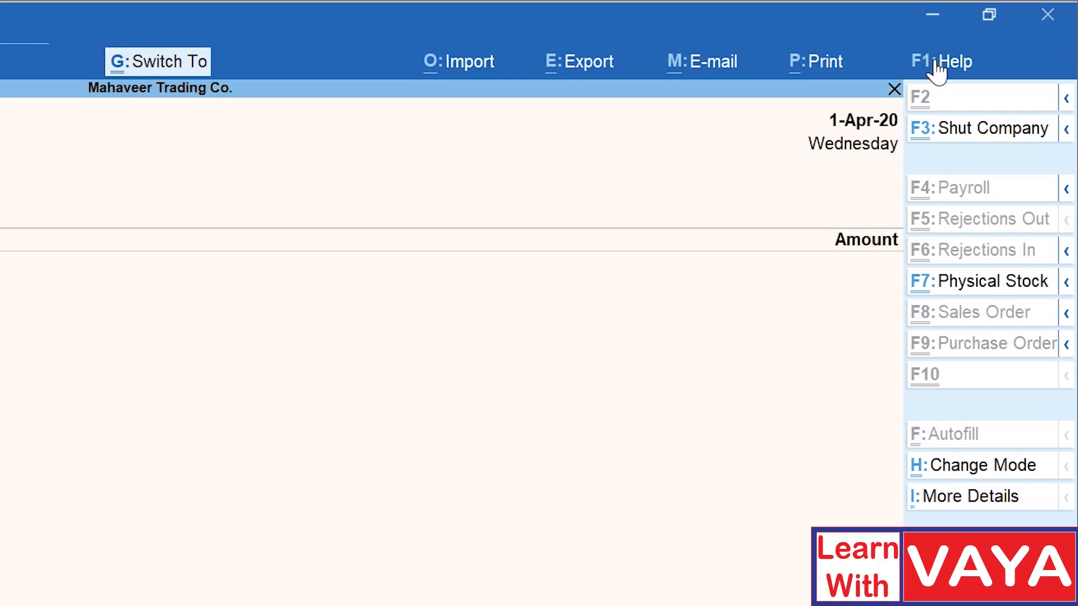
left_click(1067, 313)
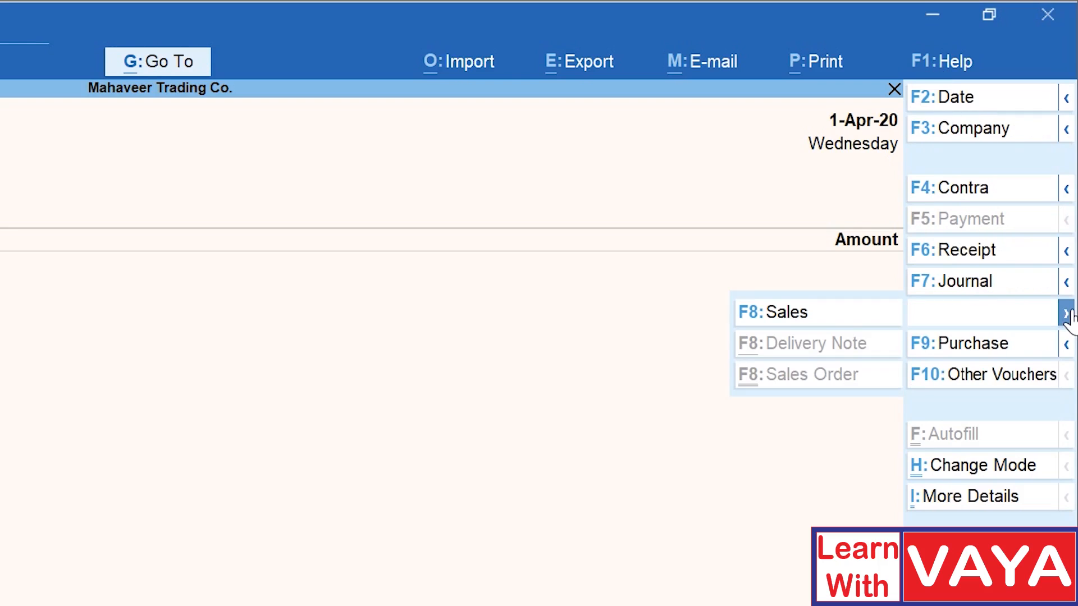
left_click(1066, 343)
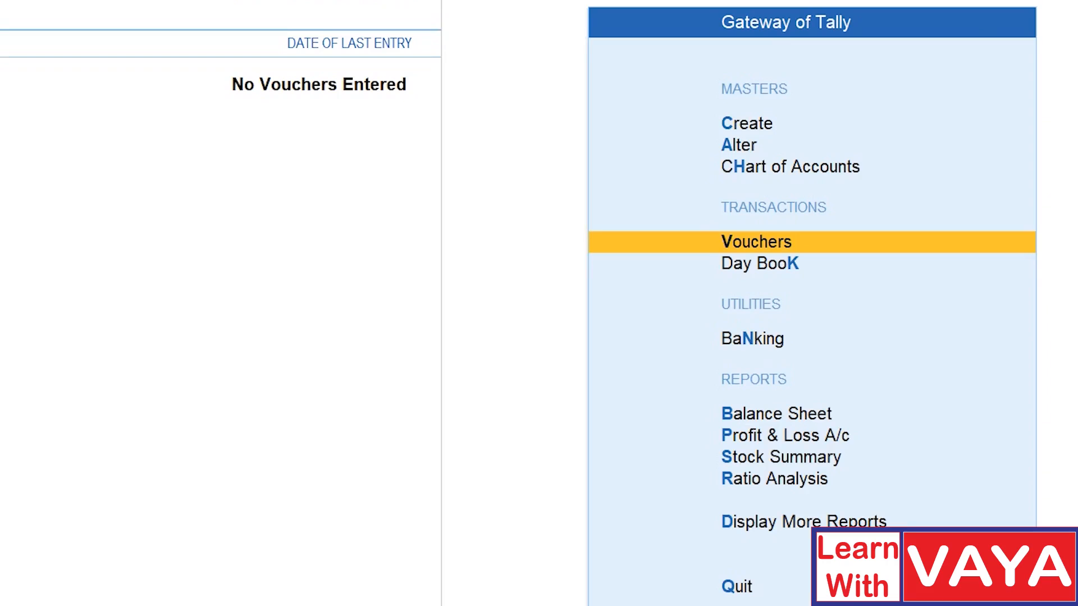
- View the Banking utilities for cheques, statements and bank reconciliation, and return to the Gateway of Tally
key("Down")
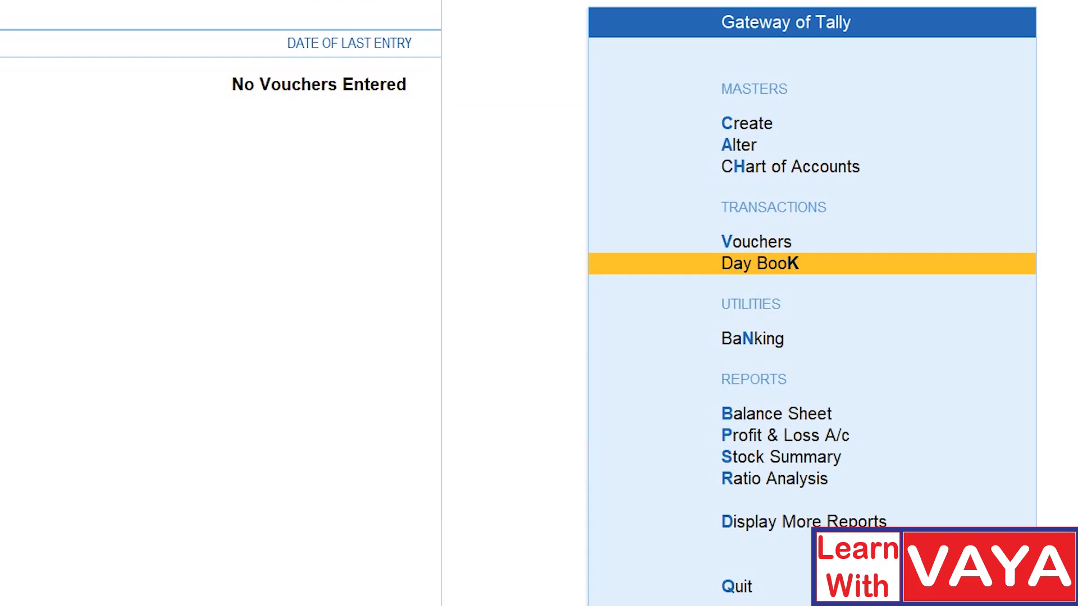
key("Down")
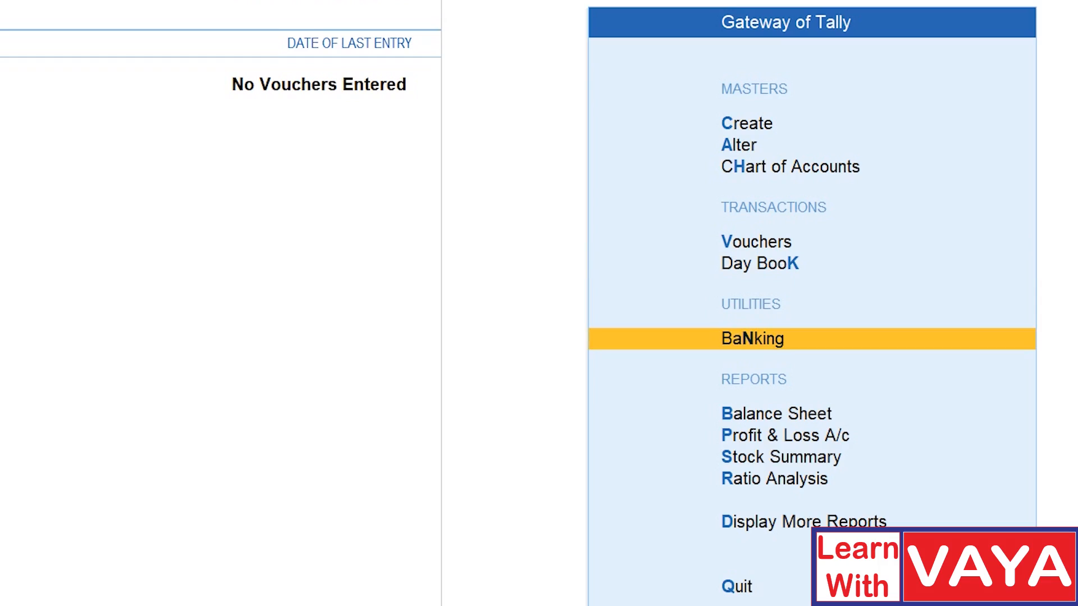
key("Return")
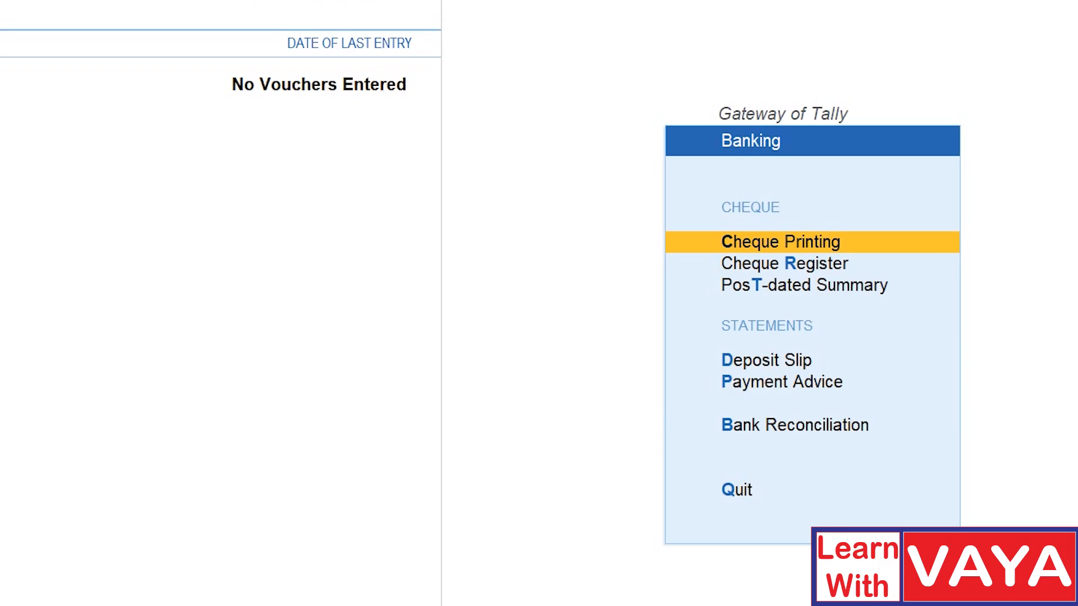
key("Escape")
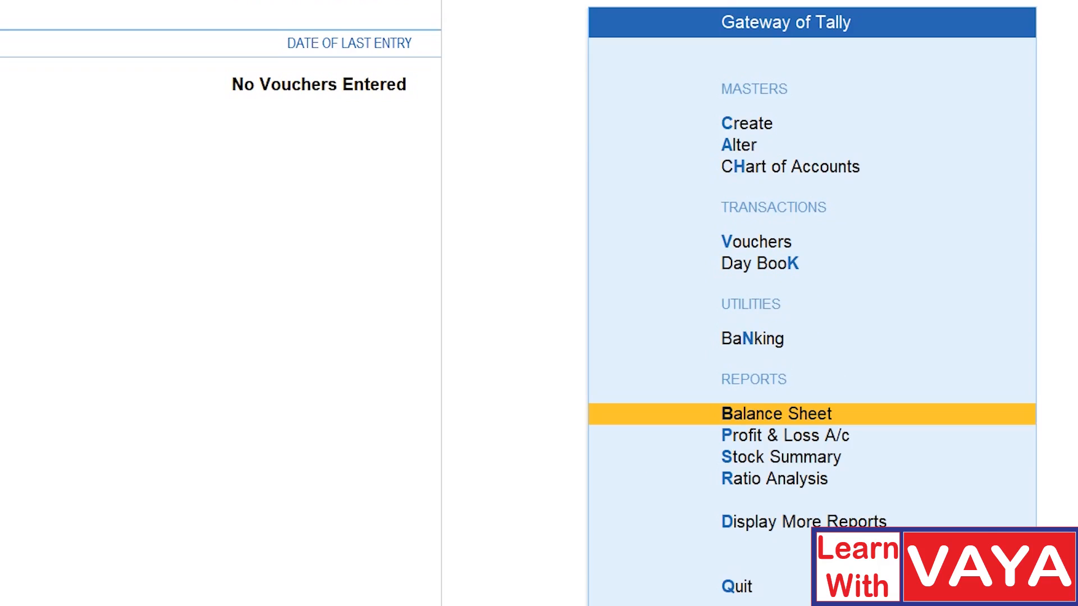
- View the Balance Sheet and the Profit & Loss A/c of the company, closing each report
key("Return")
key("Escape")
key("p")
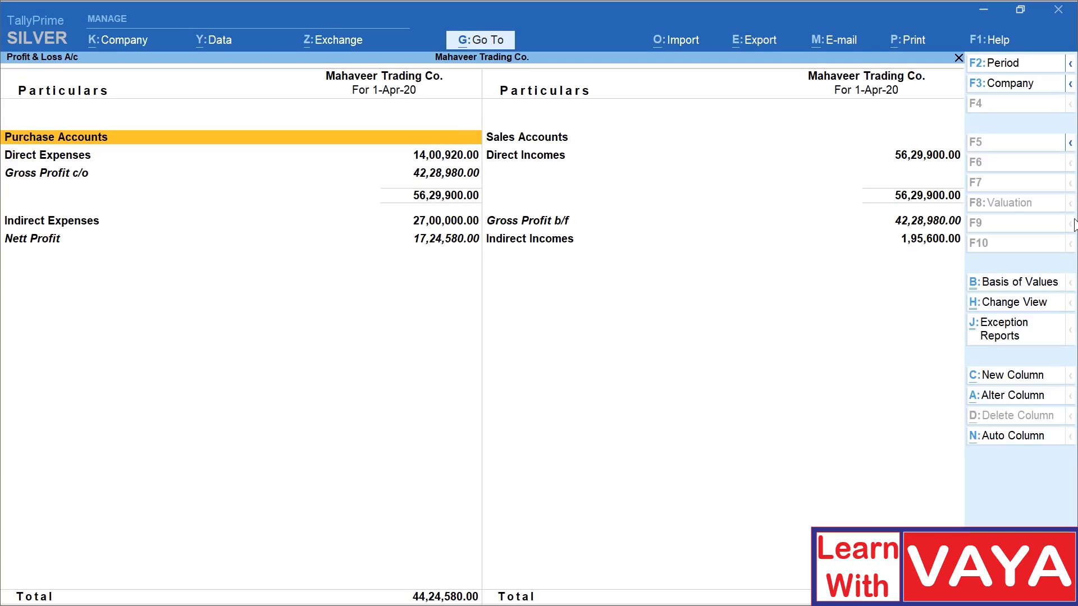
key("Escape")
key("Down")
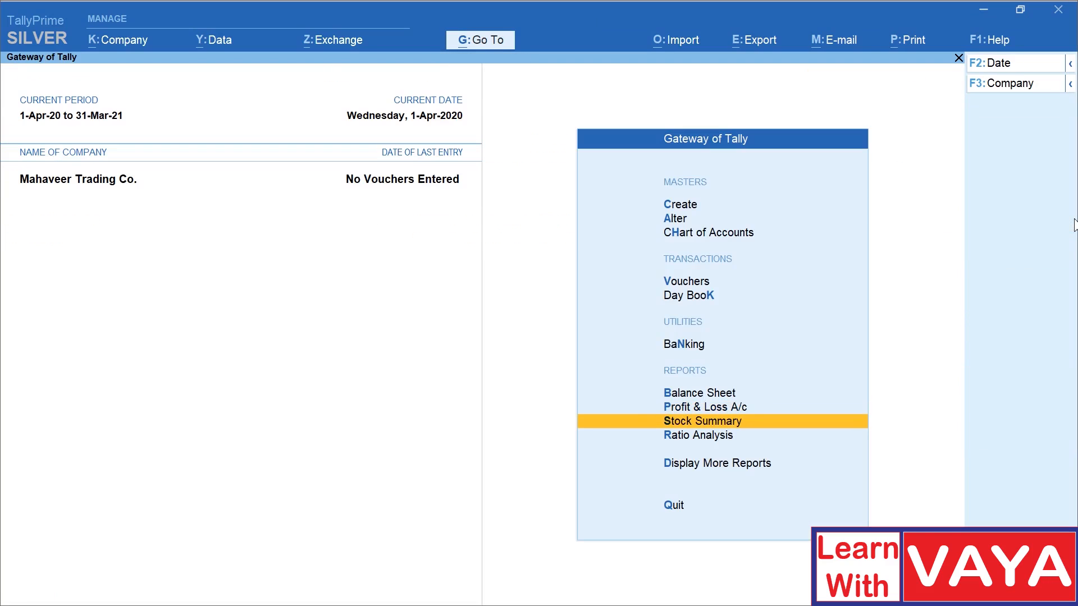
- View the Stock Summary and the Ratio Analysis of the company, closing each report
key("Return")
key("Escape")
key("Down")
key("Return")
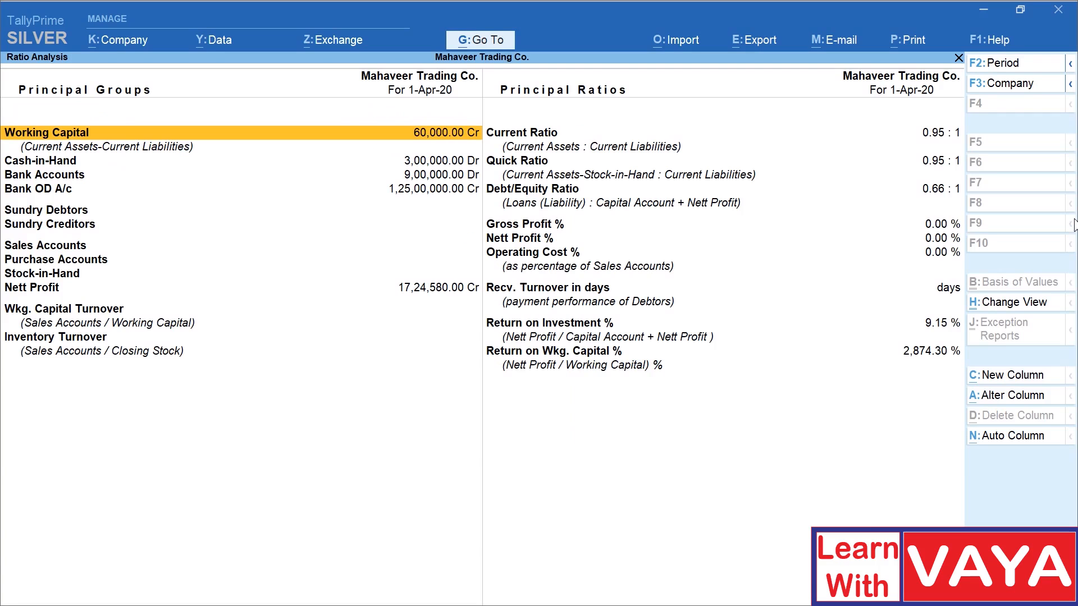
key("Escape")
- View the list under Display More Reports, return to the Gateway of Tally and try its Quit option
key("Down")
key("Return")
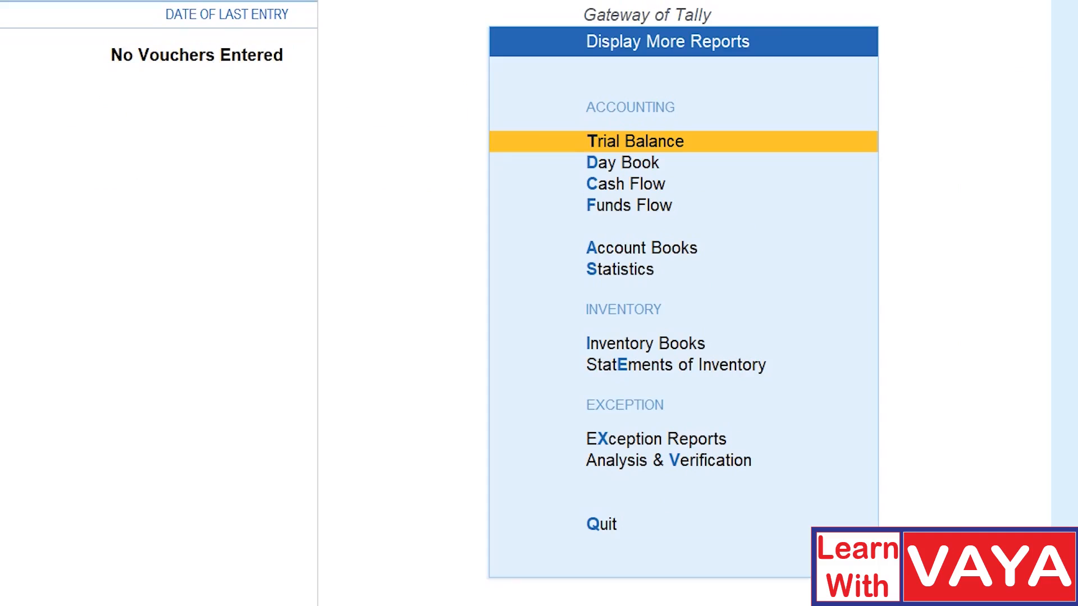
key("Escape")
key("Escape")
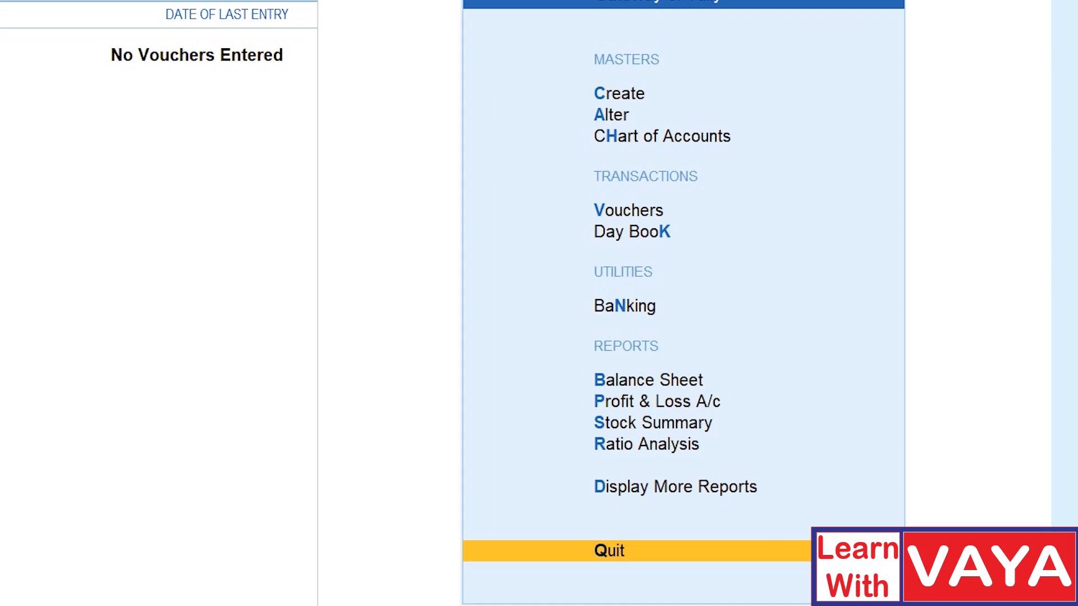
key("Return")
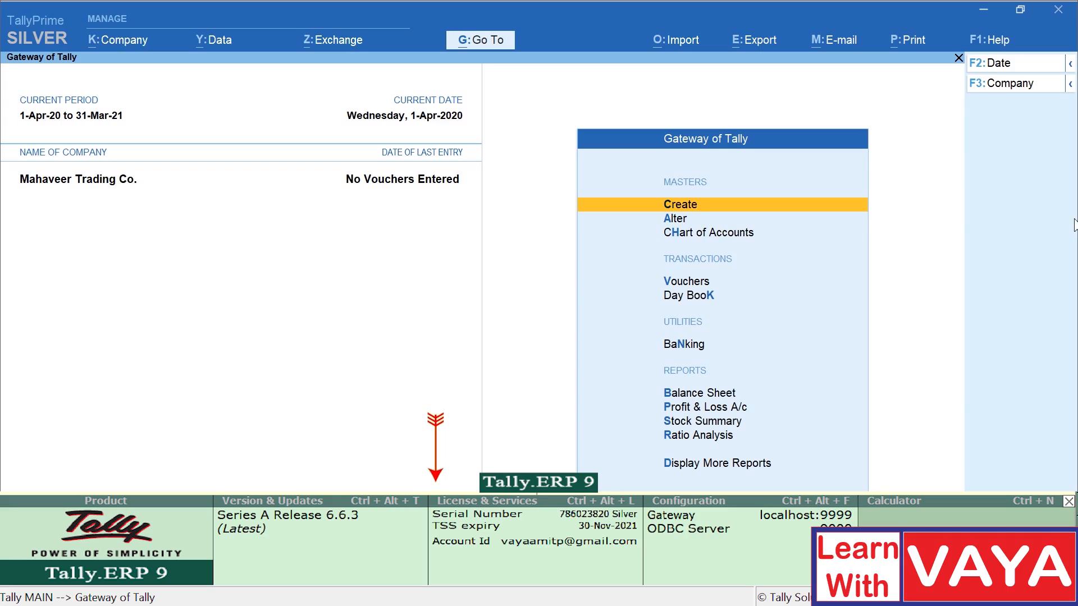
- Examine the available Help options and view the About information of the program
left_click(986, 40)
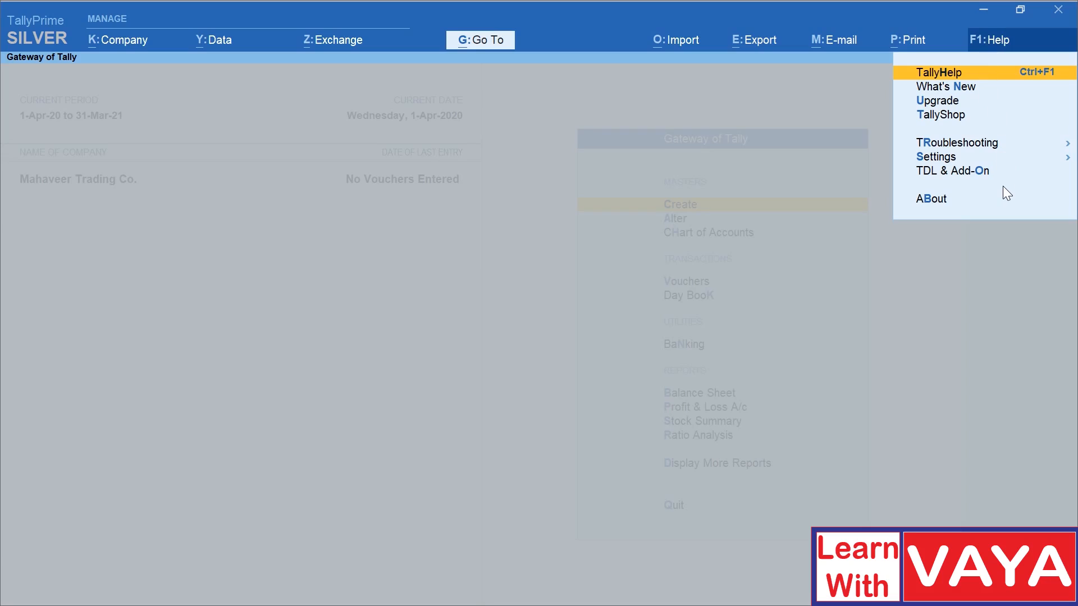
left_click(945, 202)
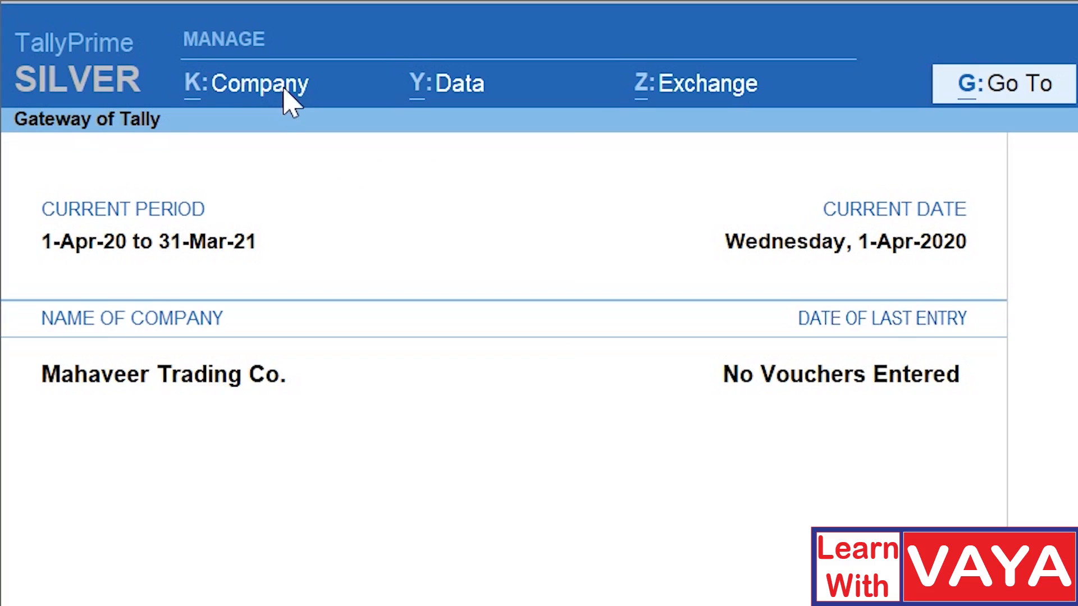
- Start creating a new company and keep d:\Prime\Data as its company data path
left_click(284, 91)
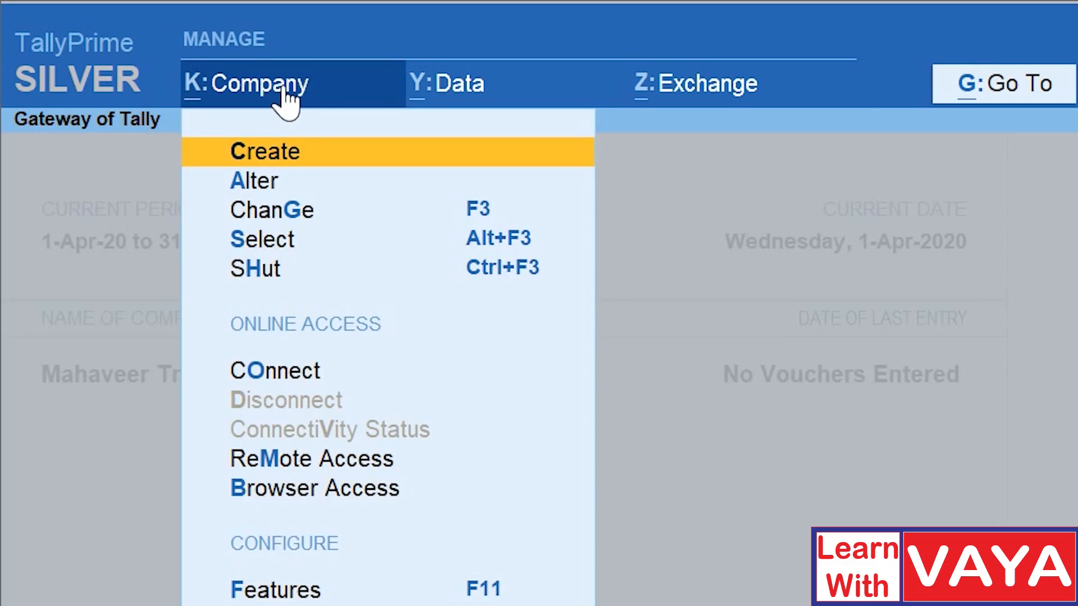
left_click(281, 150)
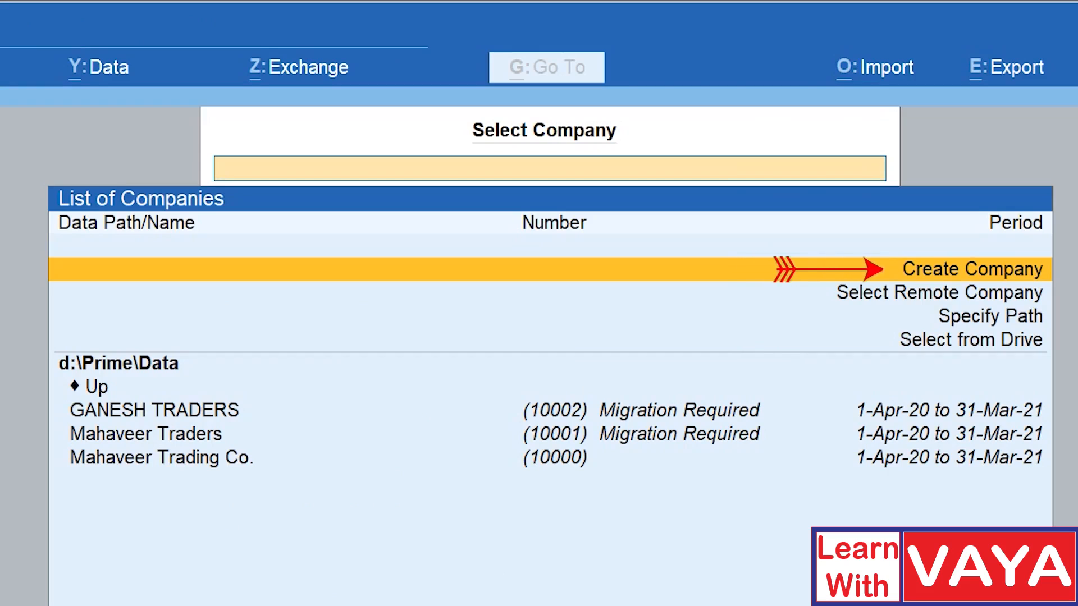
key("Return")
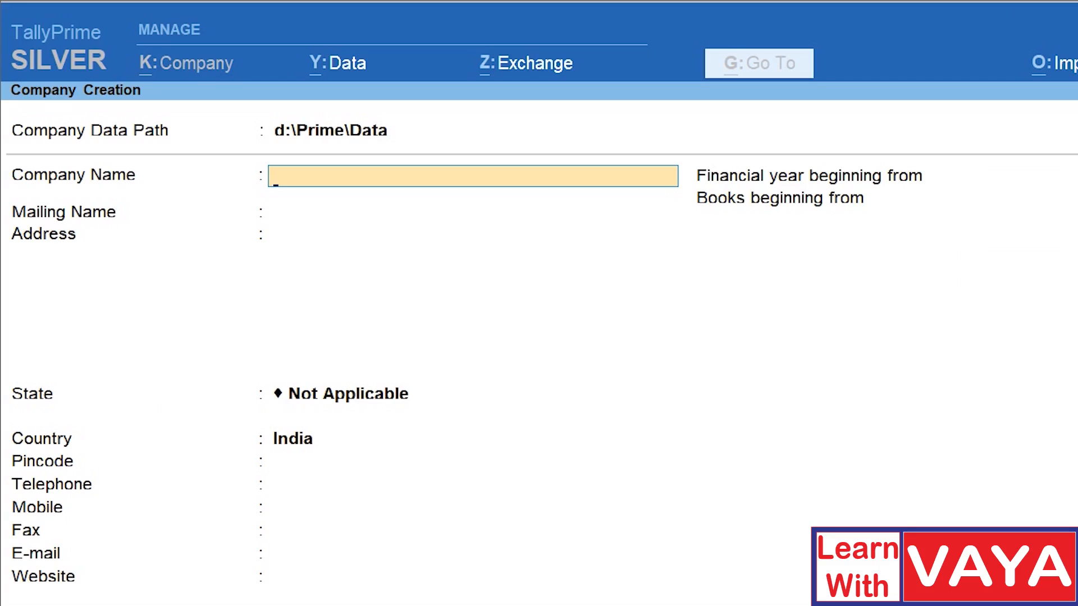
key("BackSpace")
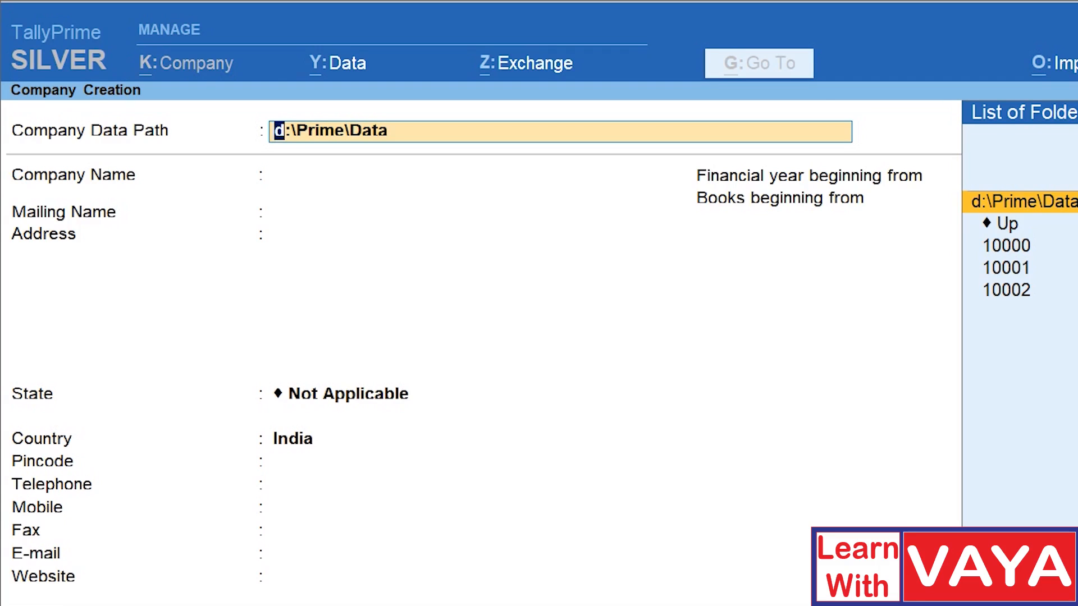
key("Return")
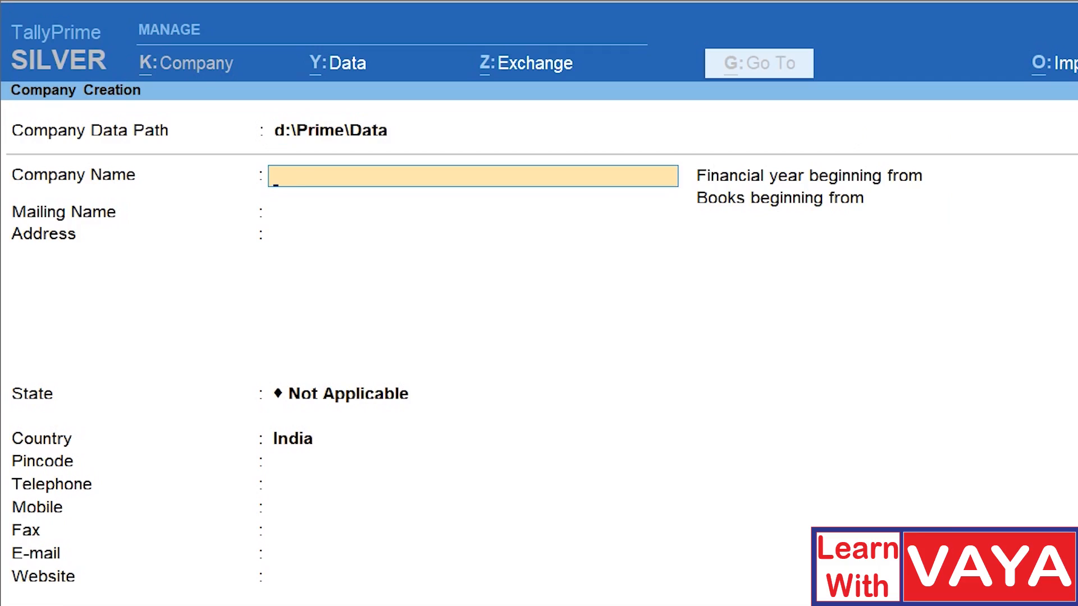
- Name the new company Shri Balaji Import & Export and keep the same text as its mailing name
type("Shri Balaji Import &")
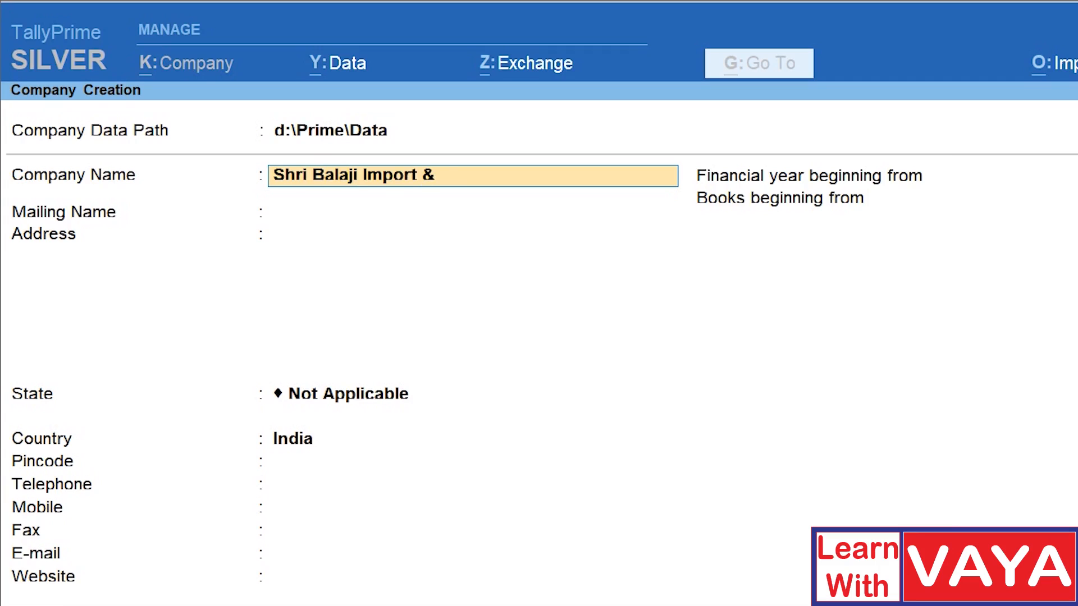
type(" Export")
key("Return")
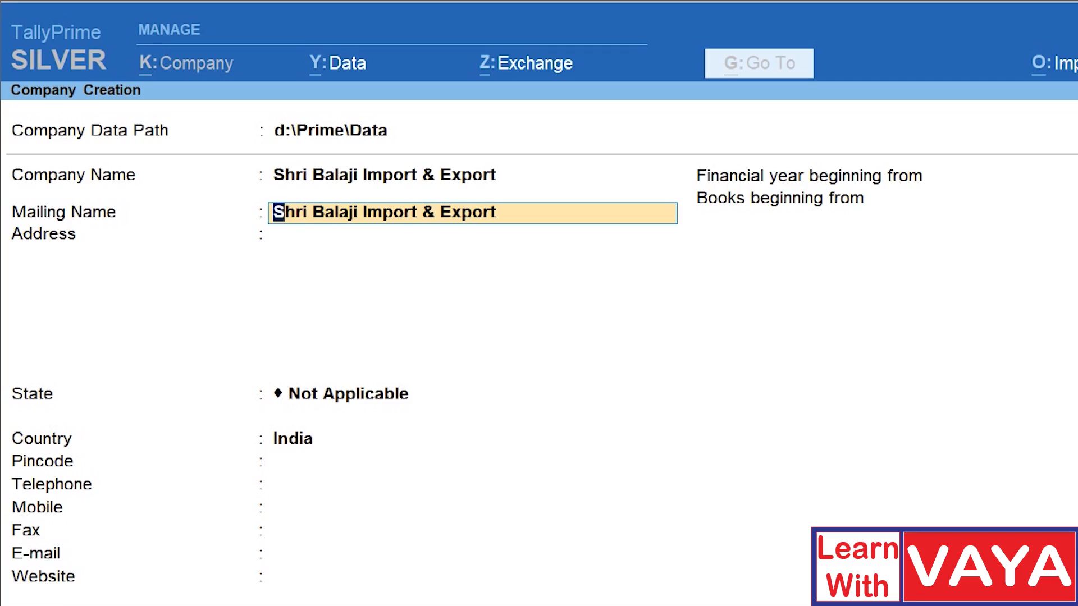
key("Return")
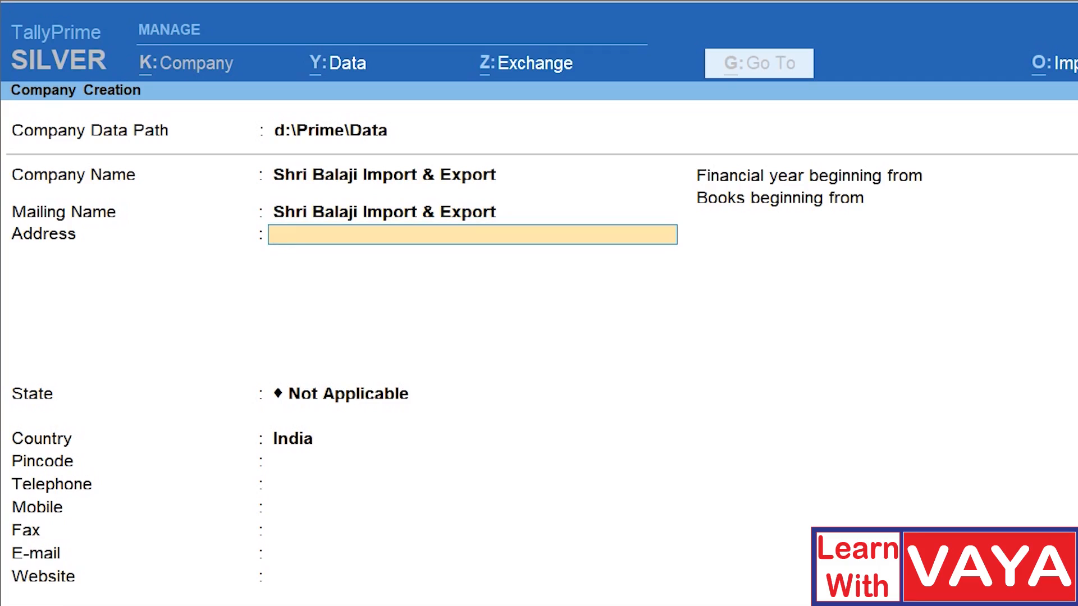
- Enter the company's street and city on two address lines
type("Station Road,")
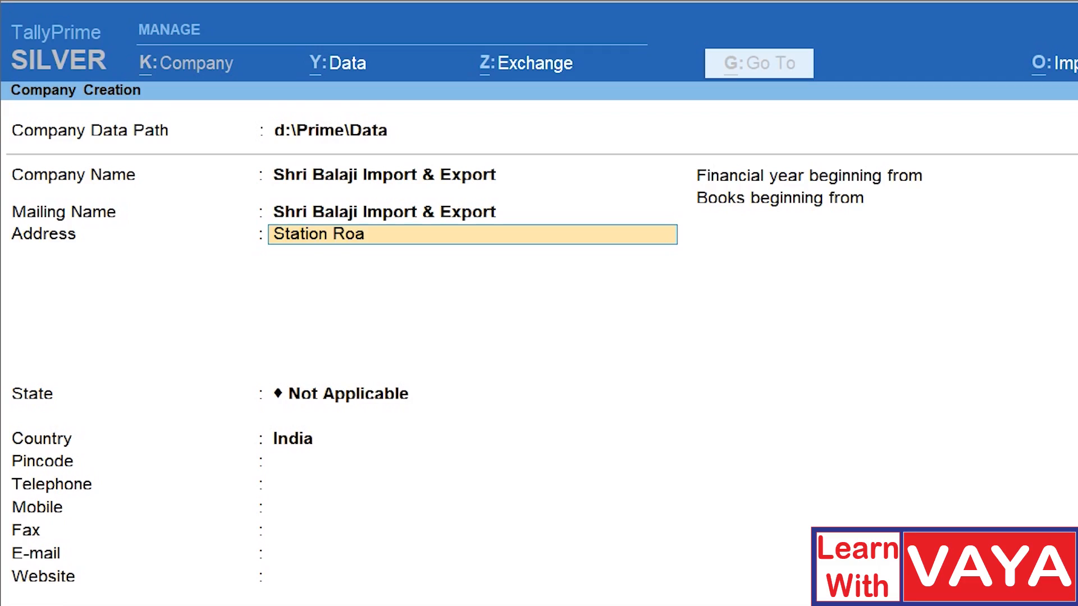
key("Return")
type("Neemuch")
key("Return")
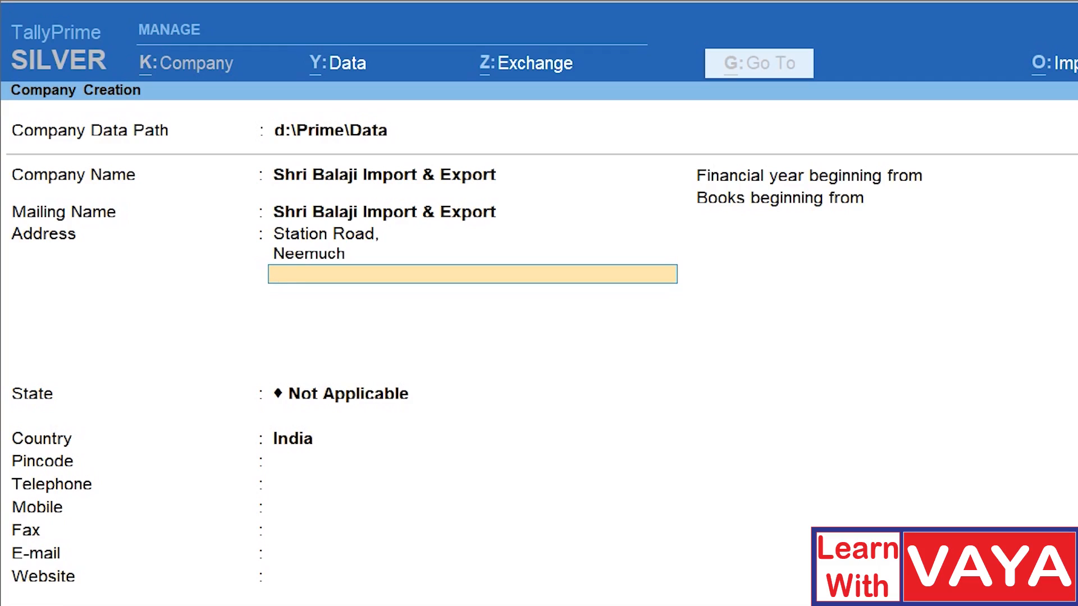
key("Return")
- Set the company's state to Madhya Pradesh, keep India as the country, and enter the pincode
type("Madh")
key("Return")
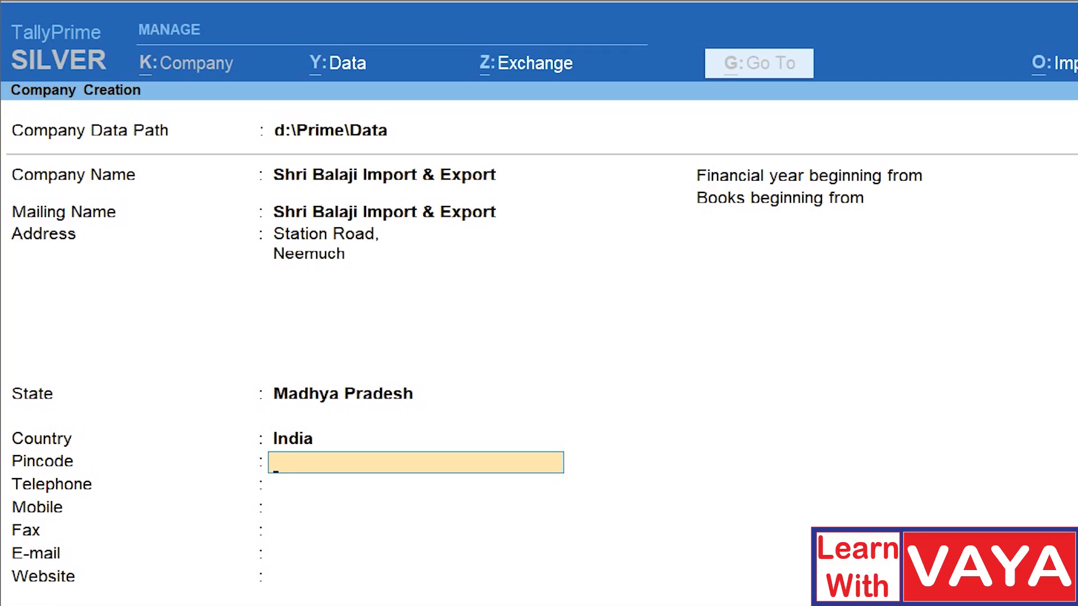
key("BackSpace")
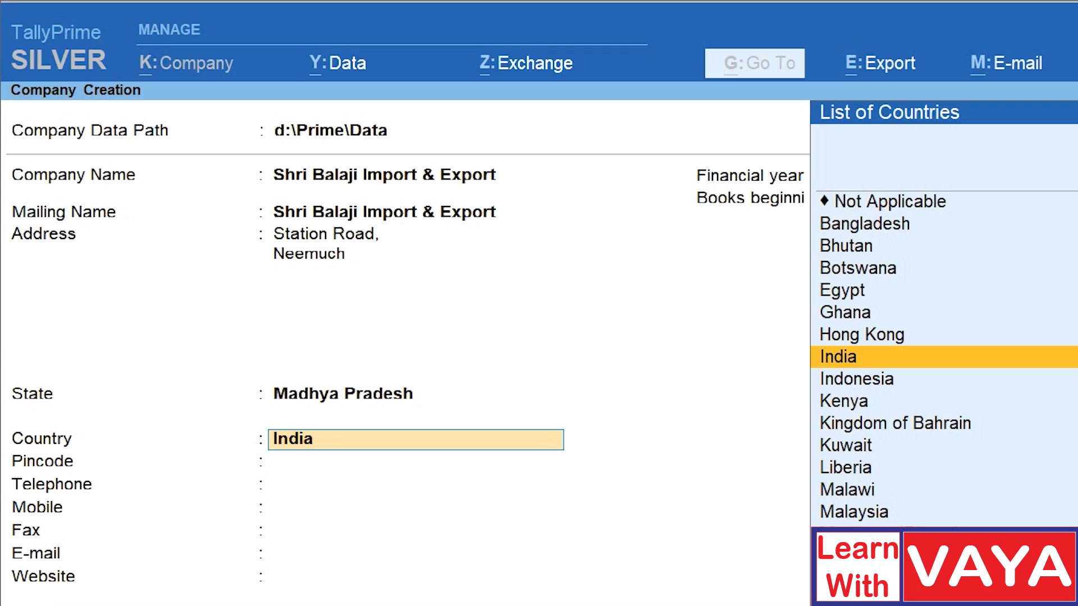
key("Return")
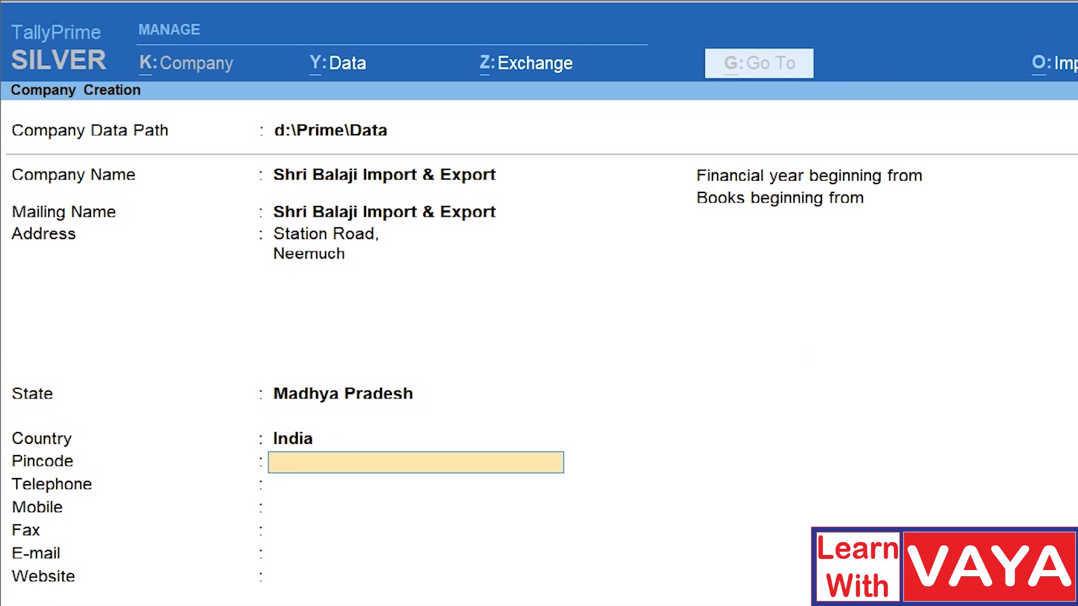
type("458441")
key("Return")
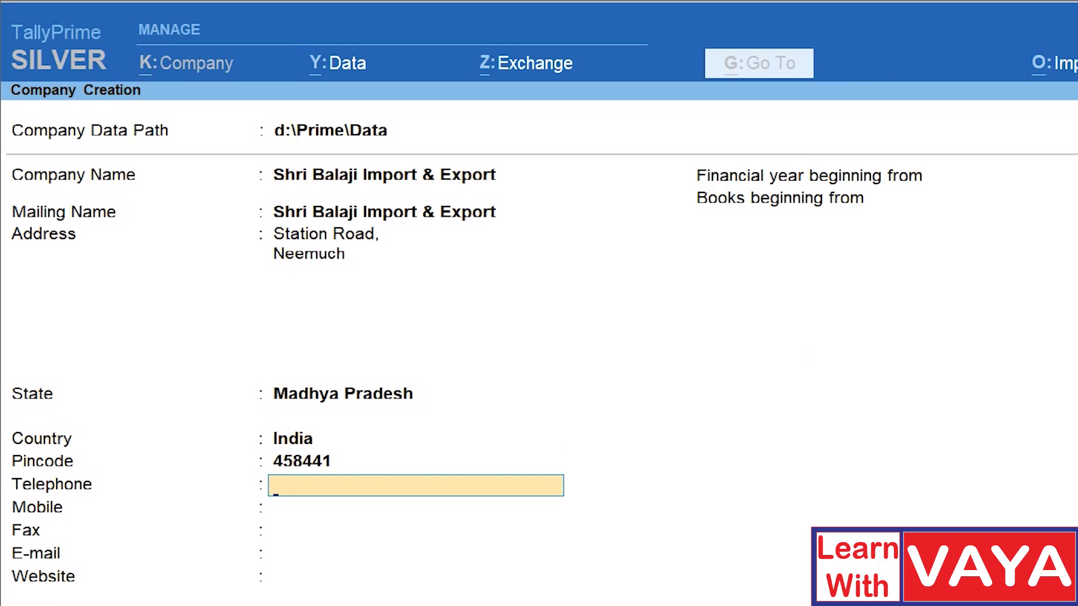
- Fill in the company's telephone, mobile and fax numbers, e-mail address and website
type("07423******")
key("Return")
type("98277*****")
key("Return")
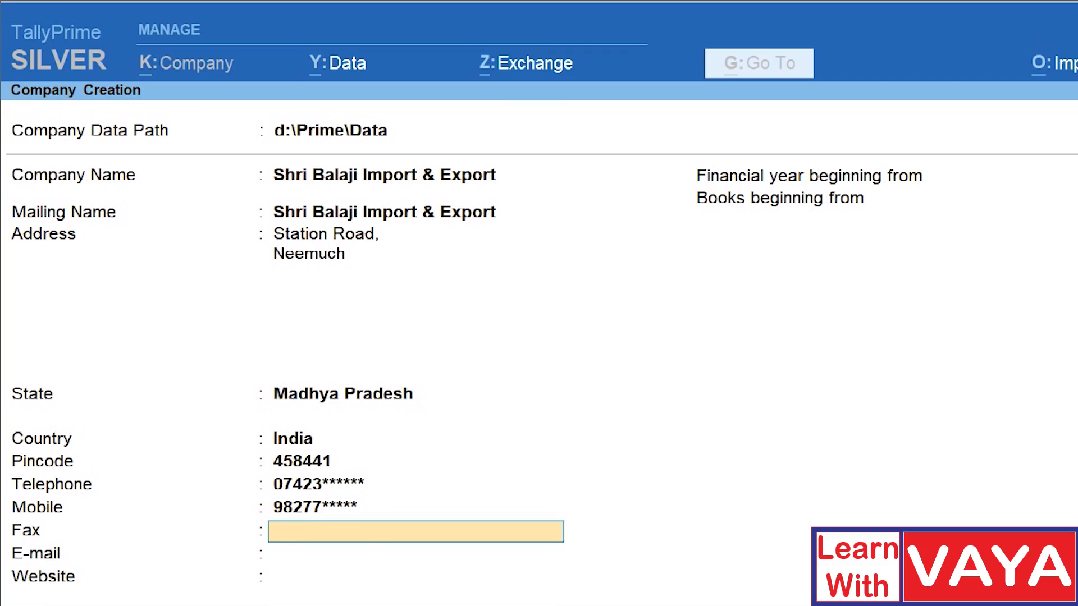
type("07423******")
key("Return")
type("balaji******@*****.com")
key("Return")
type("www.ba****.com")
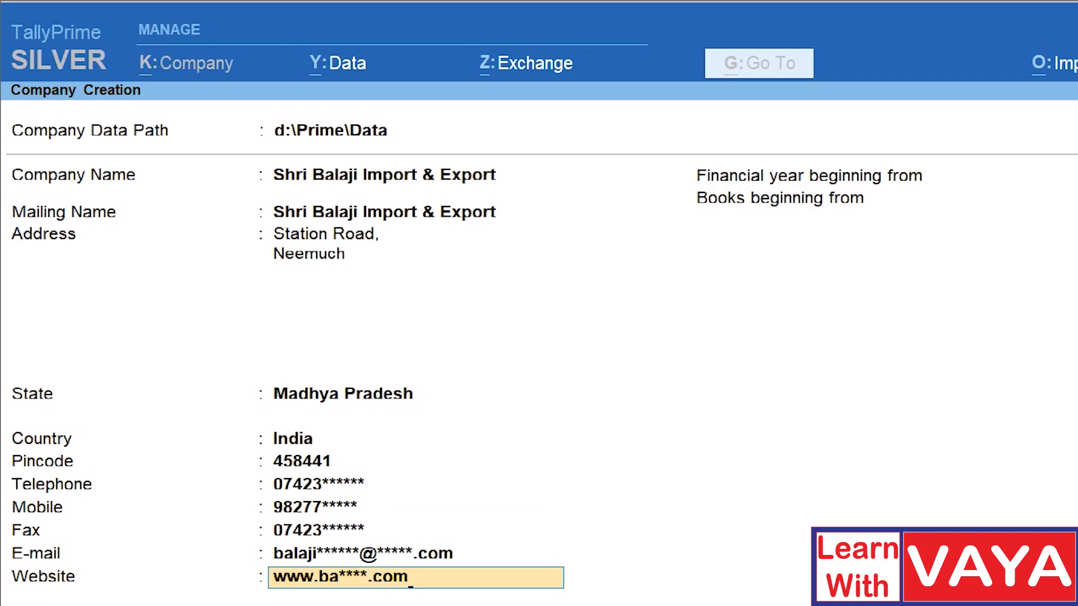
key("Return")
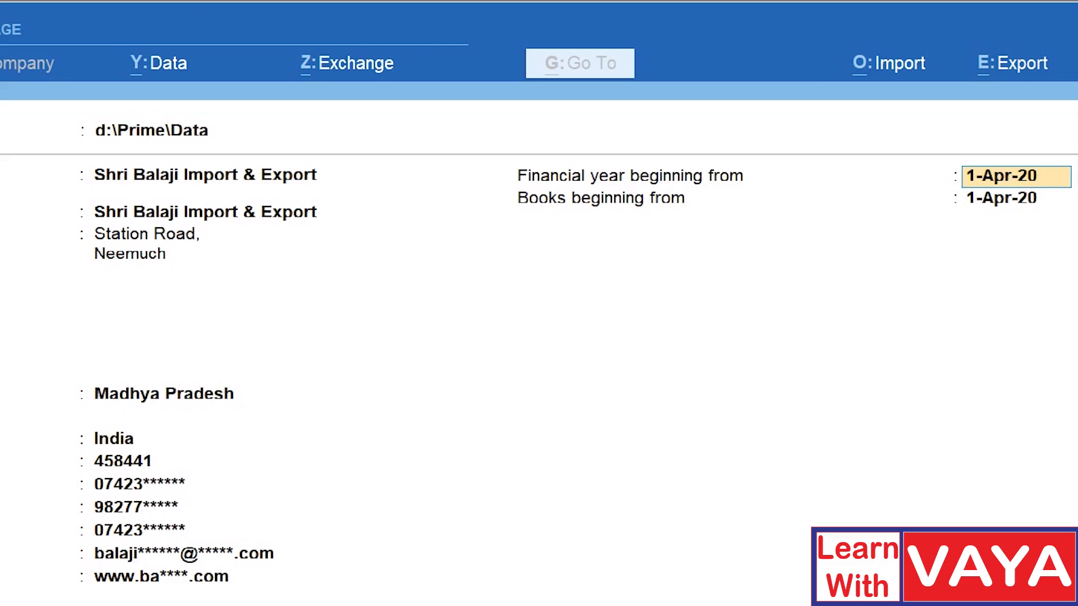
- Keep 1-Apr-20 as the financial year start, view the company creation configuration and close it without changes
key("Return")
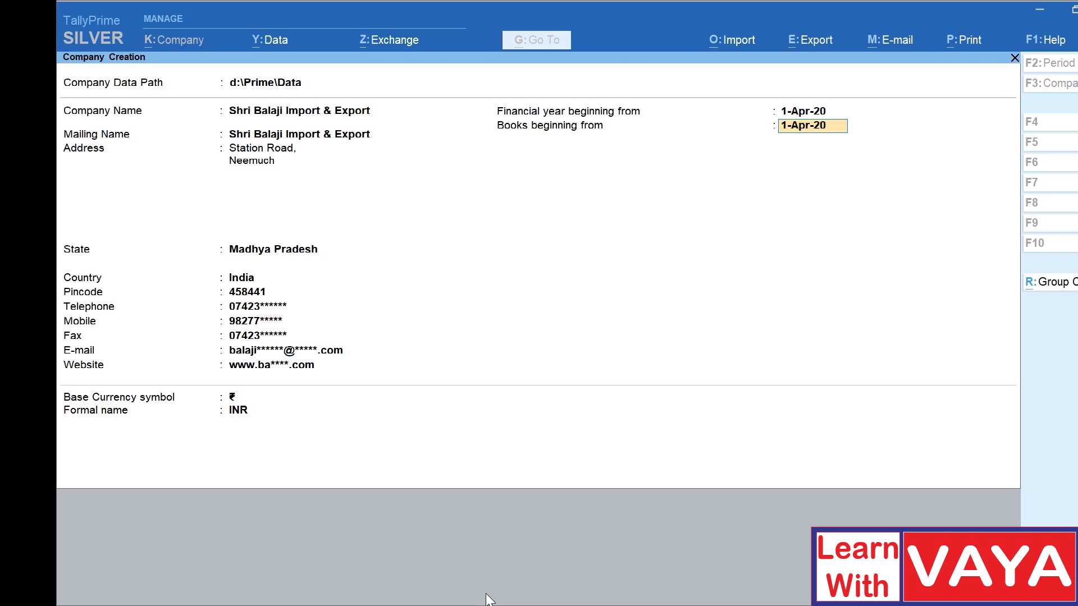
key("Return")
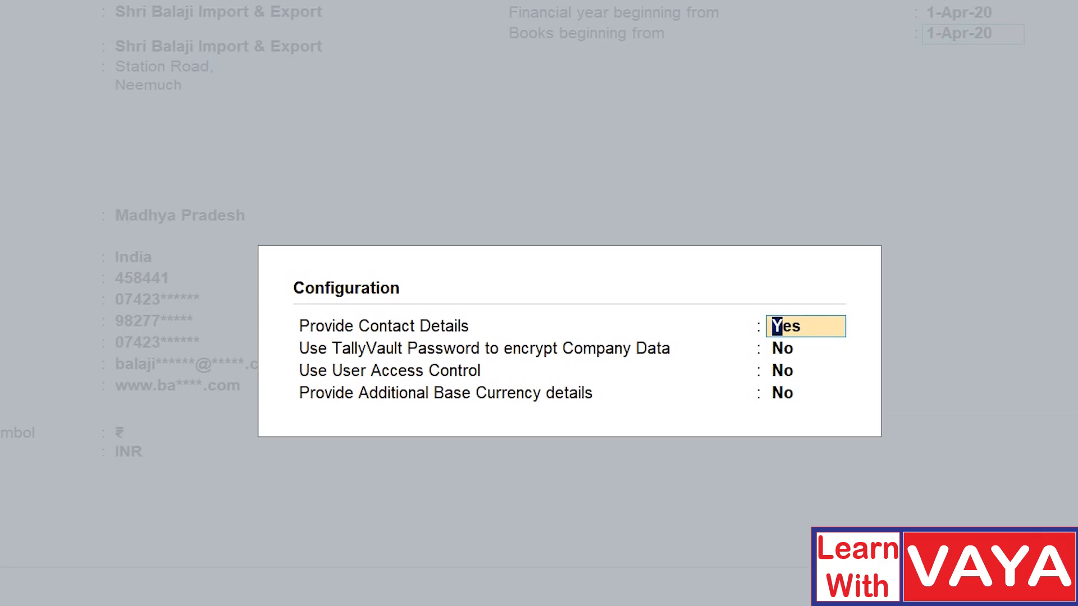
key("Escape")
key("Escape")
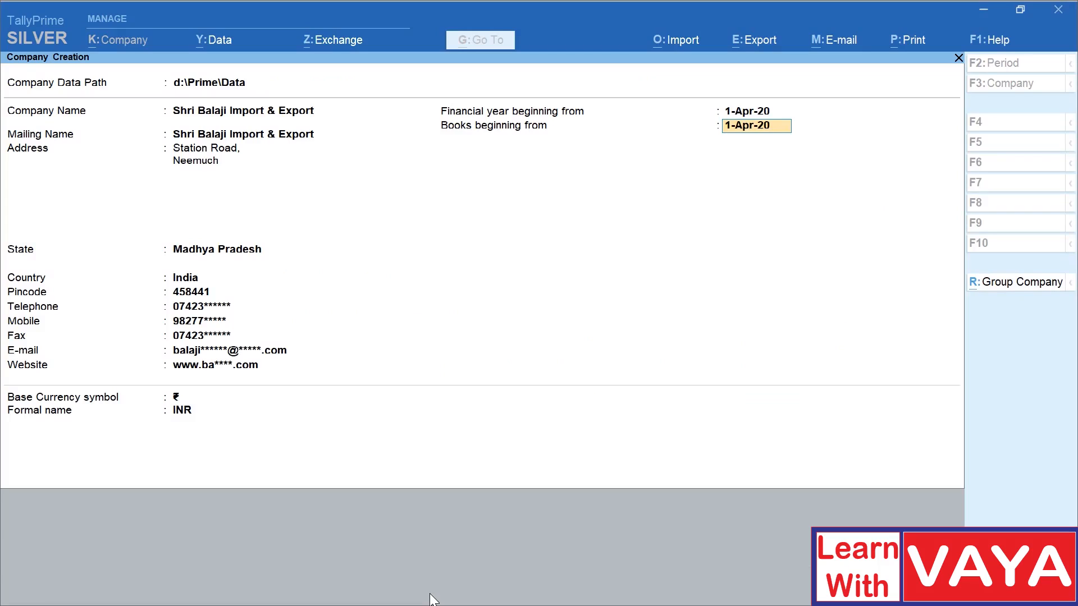
- Keep 1-Apr-20 as the books start, ₹ and INR as the base currency, and accept the company creation
key("Return")
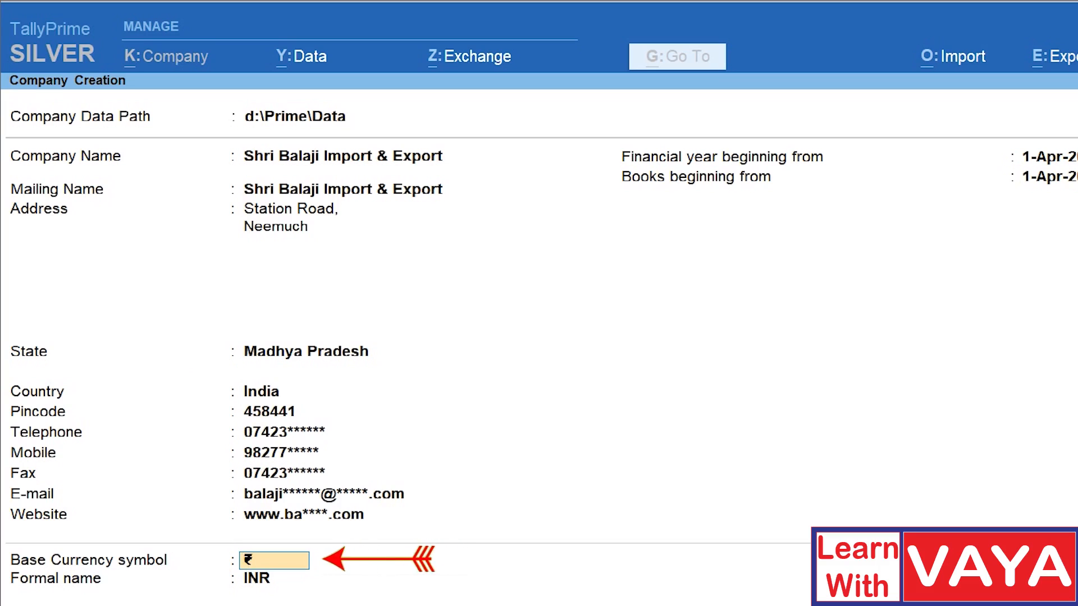
key("Return")
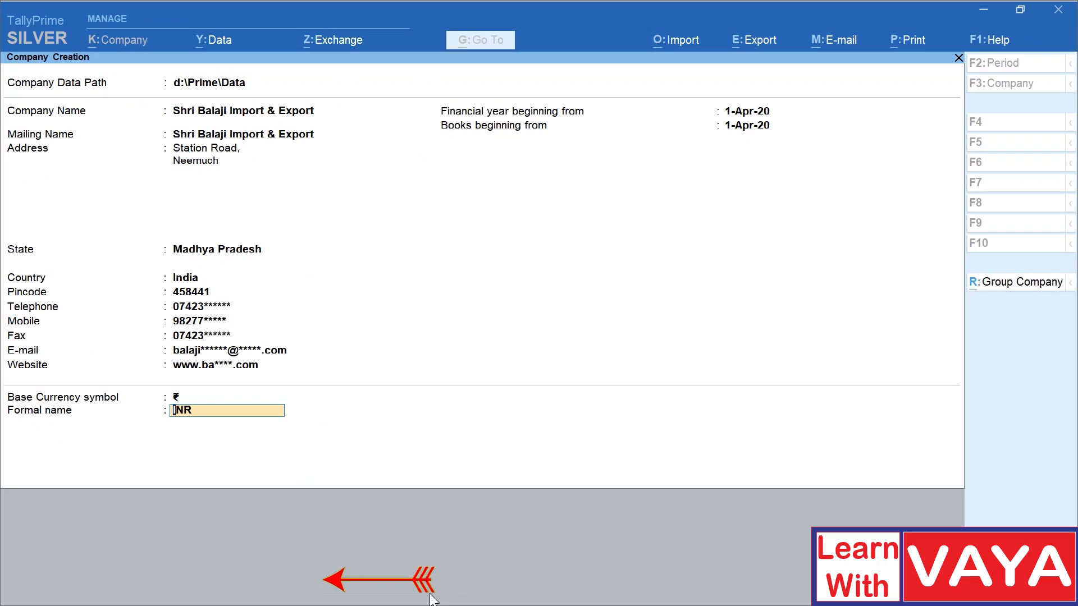
key("Return")
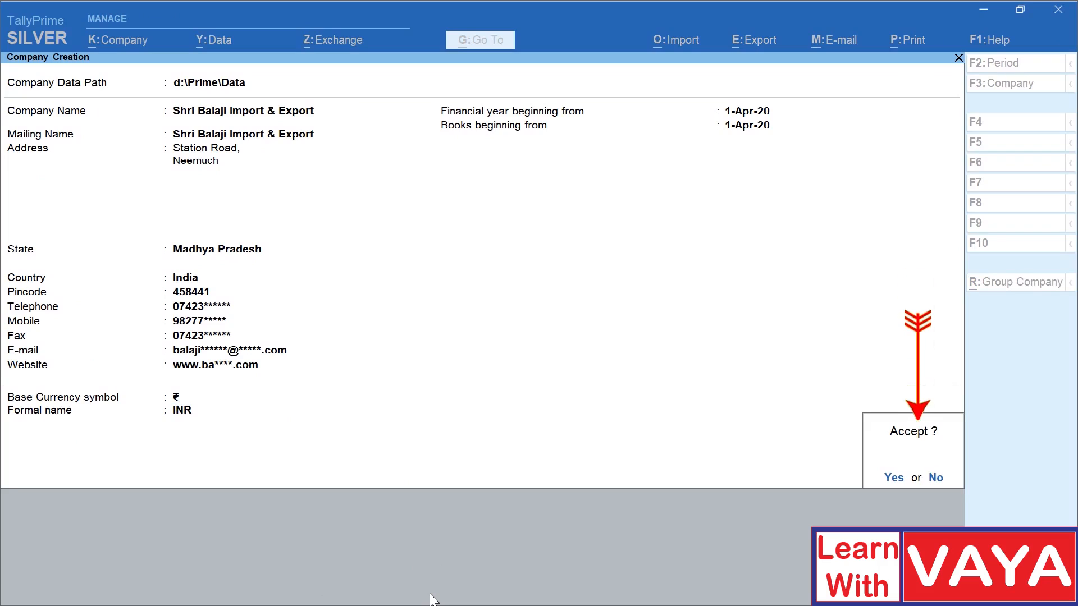
key("Return")
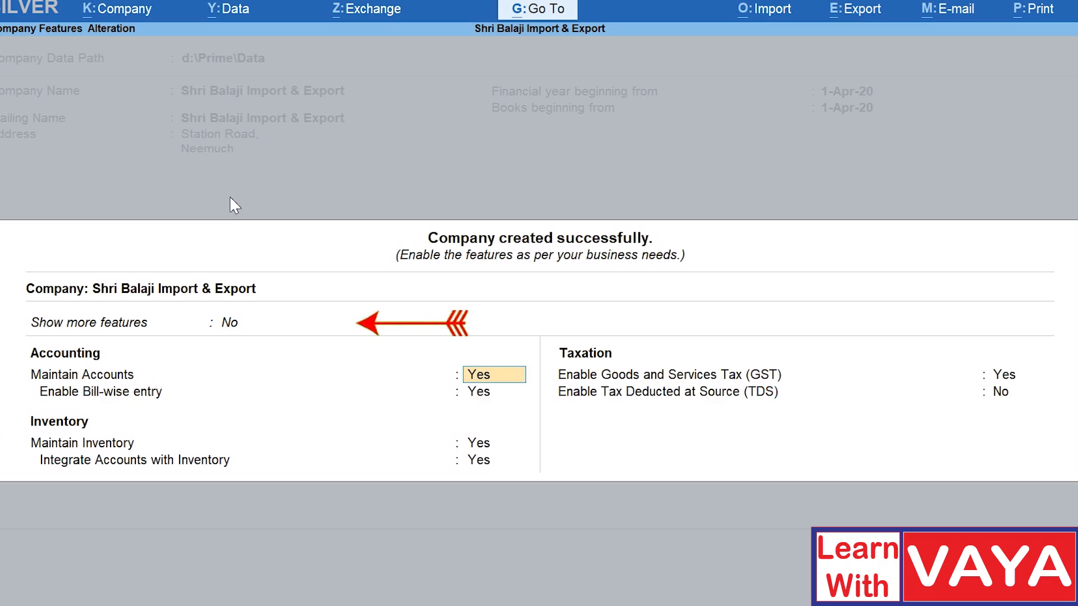
- Set Show more features and Show all features to Yes for the new company and save its features
key("Up")
key("y")
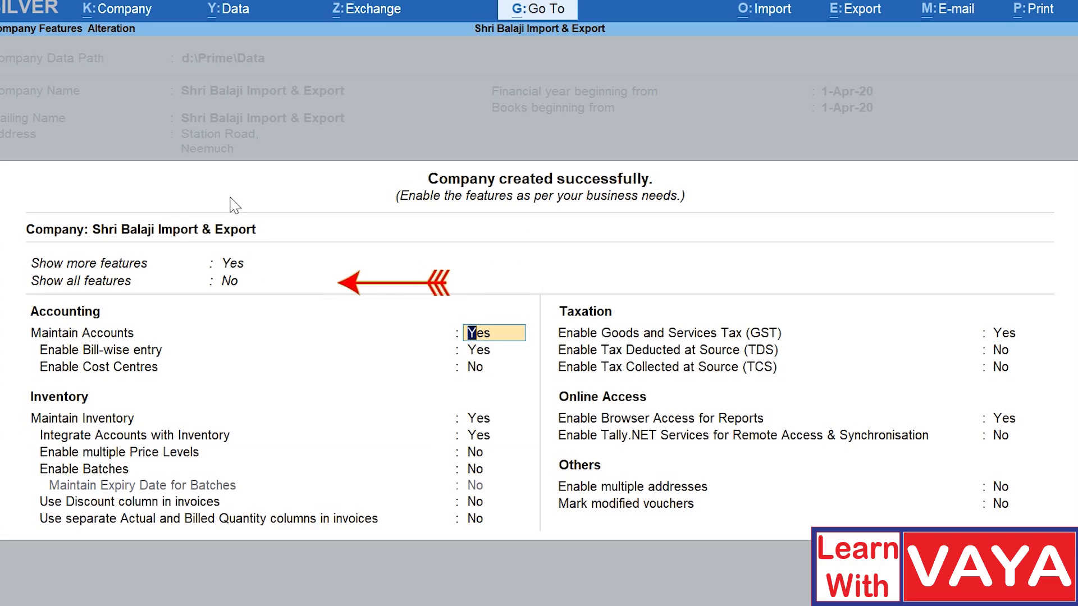
key("Up")
key("y")
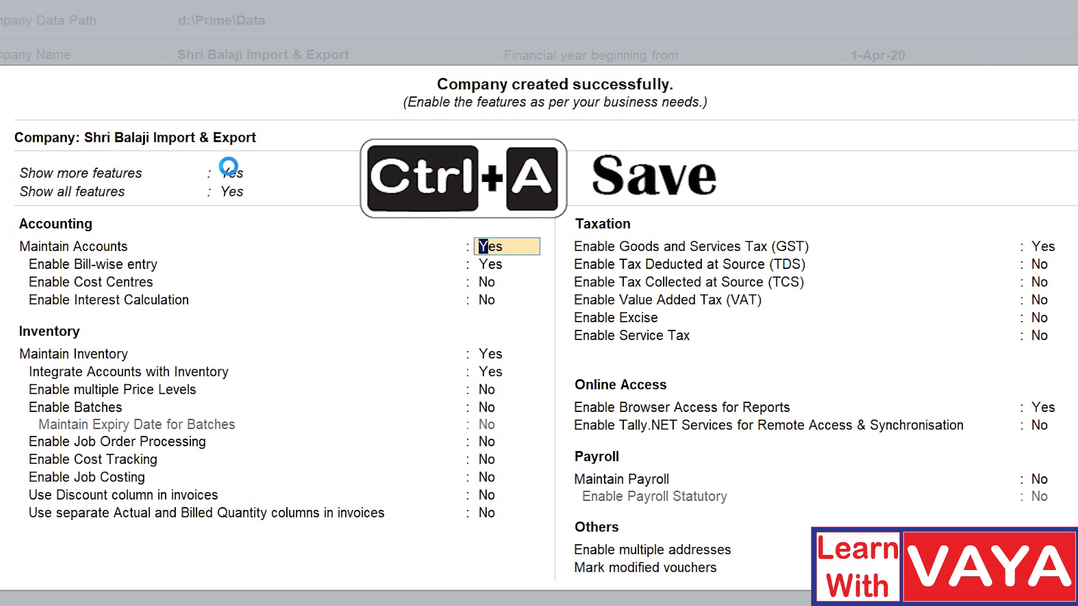
key("ctrl+a")
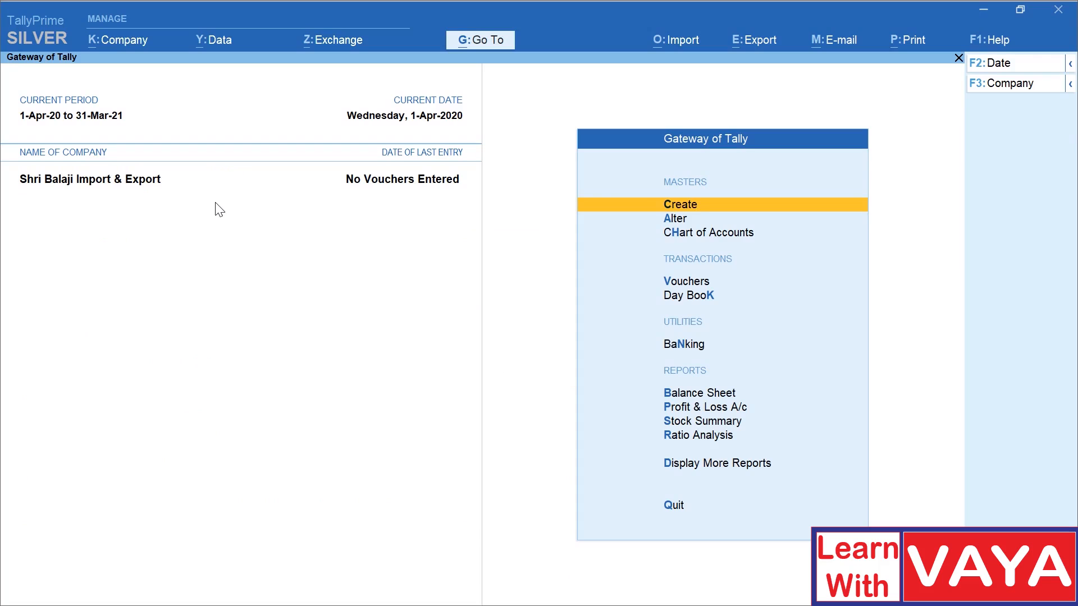